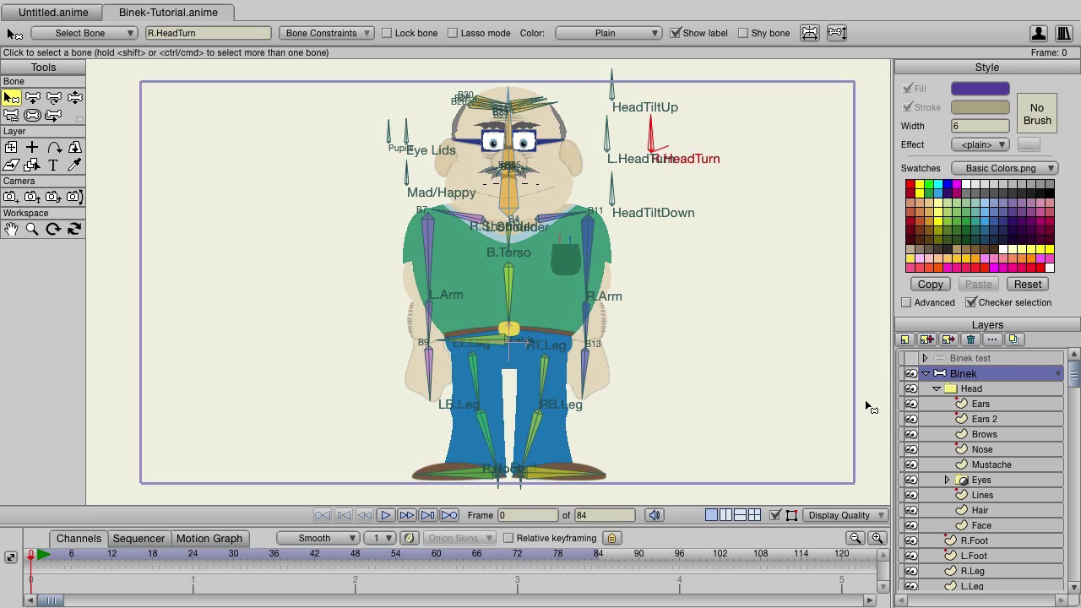
Step: Collapse Binek, delete the Binek test layer, and make Binek visible again
{"action": "left_click", "coordinate": [925, 374]}
{"action": "left_click", "coordinate": [962, 360]}
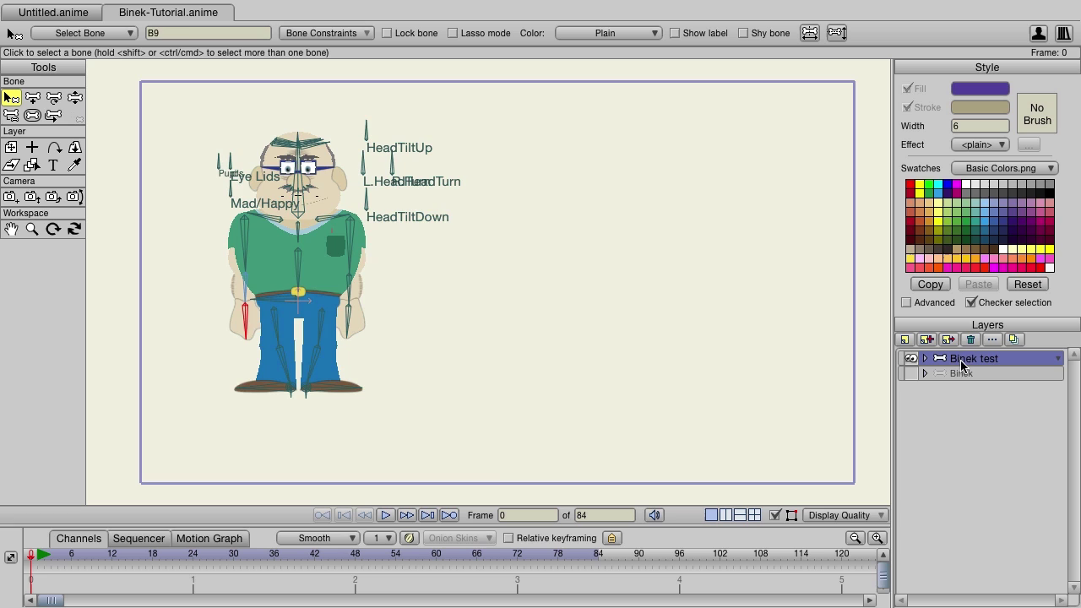
{"action": "left_click", "coordinate": [971, 338]}
{"action": "left_click", "coordinate": [911, 358]}
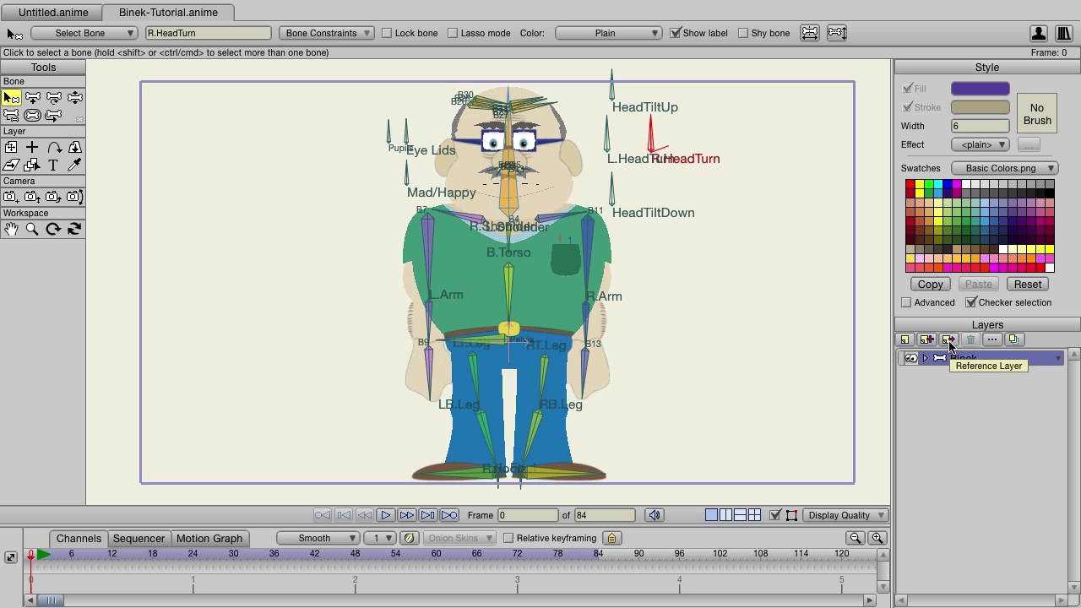
Step: Create a reference copy of Binek named Binek 2 and select it
{"action": "left_click", "coordinate": [950, 340]}
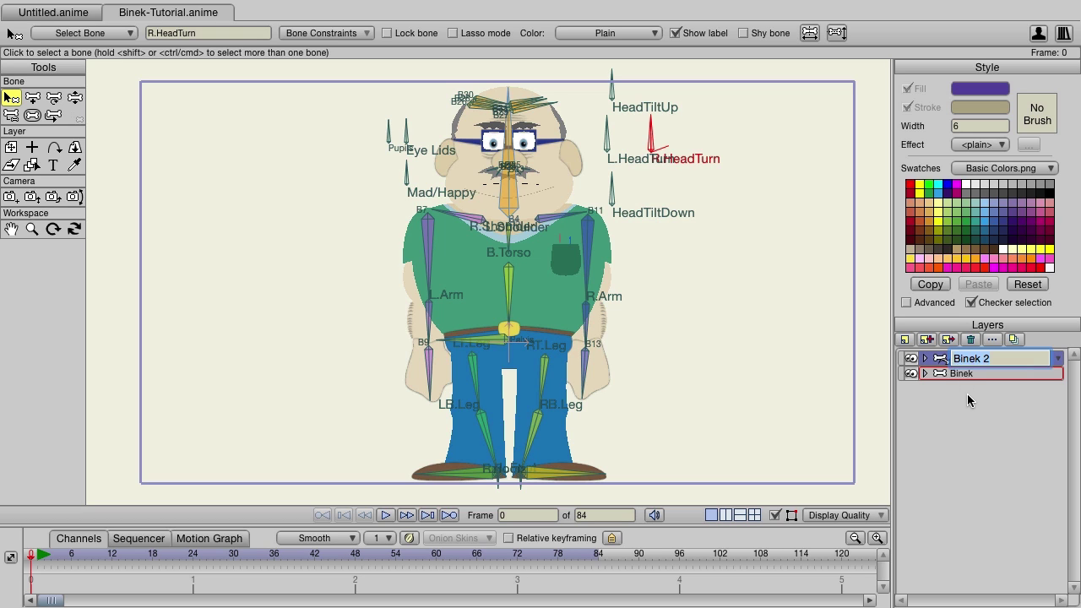
{"action": "left_click", "coordinate": [967, 377]}
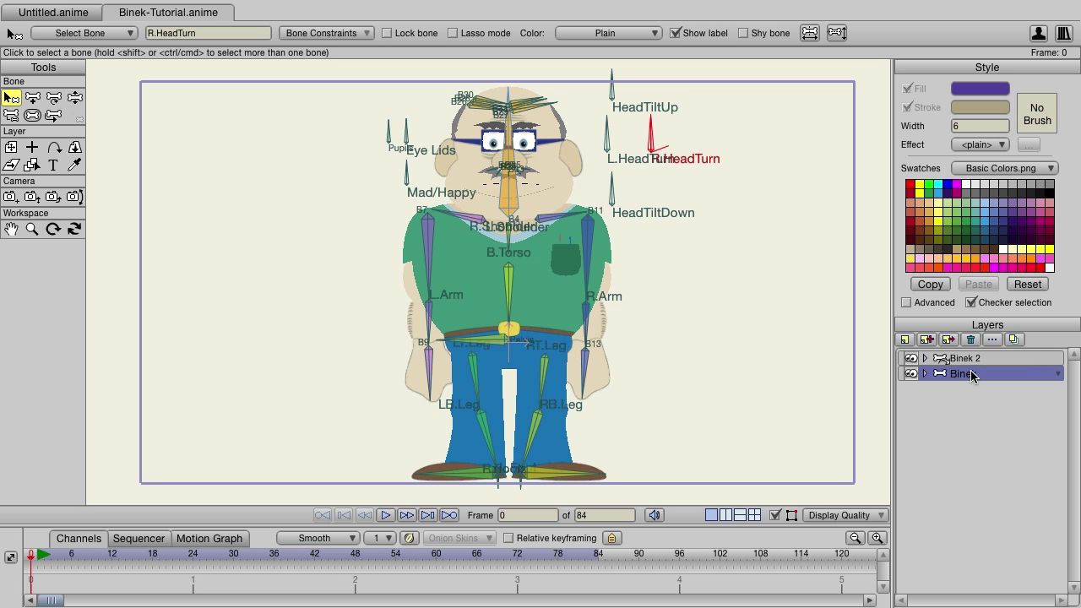
{"action": "left_click", "coordinate": [974, 360]}
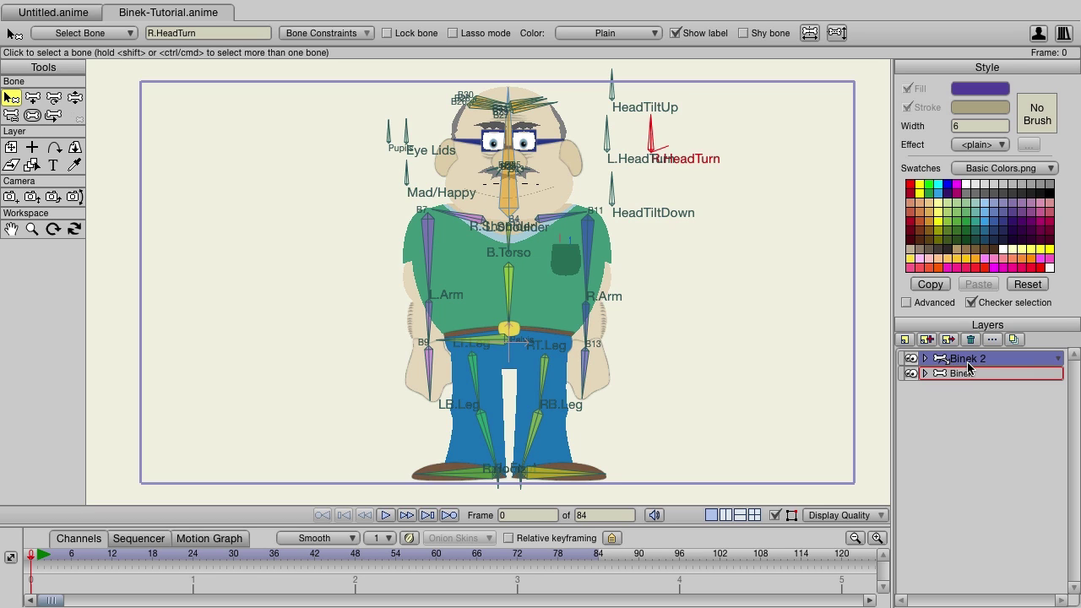
{"action": "right_click", "coordinate": [969, 362]}
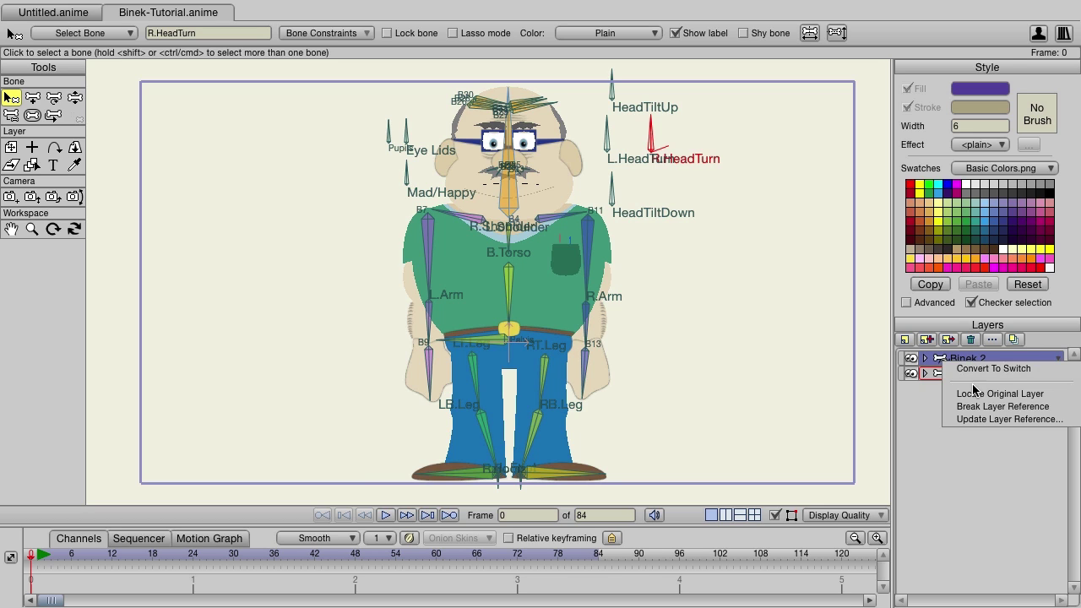
{"action": "left_click", "coordinate": [973, 393]}
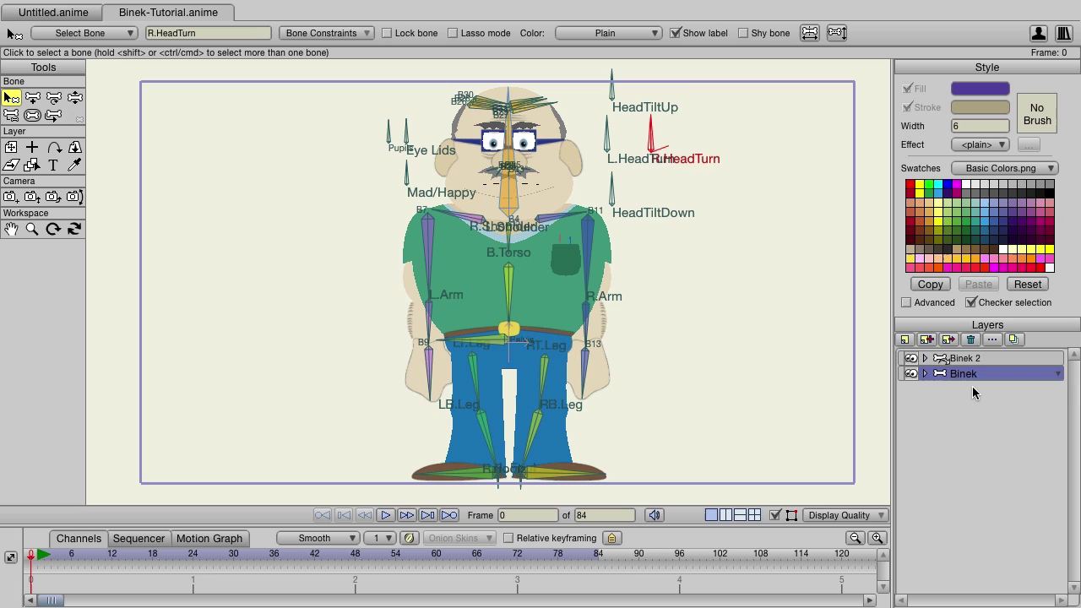
{"action": "left_click", "coordinate": [976, 361]}
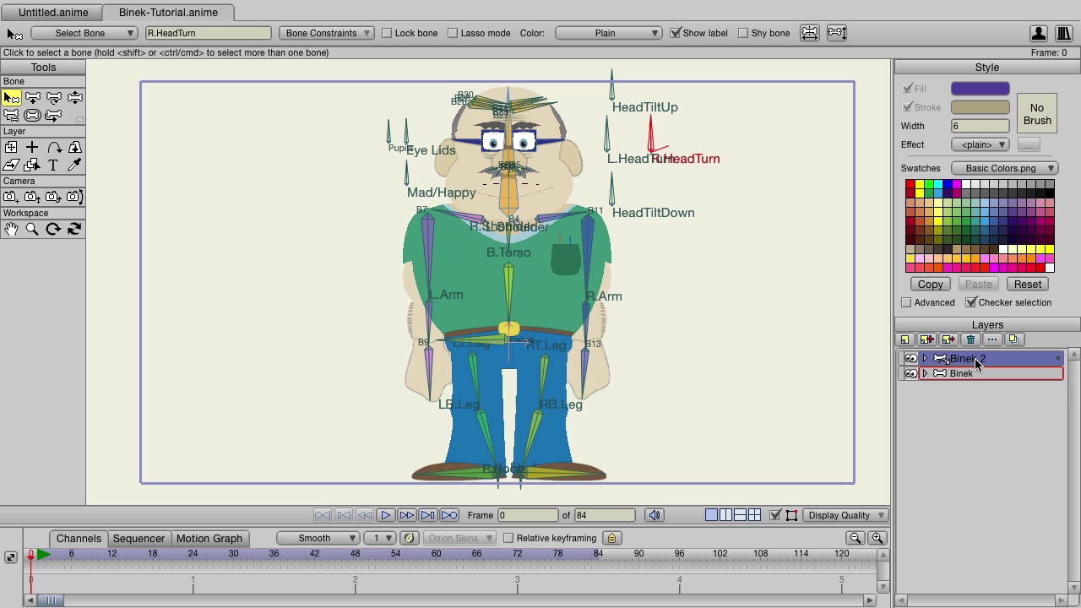
Step: Move Binek 2 left of the original to X -1.0530 and enable Show Curves in the timeline
{"action": "left_click", "coordinate": [11, 148]}
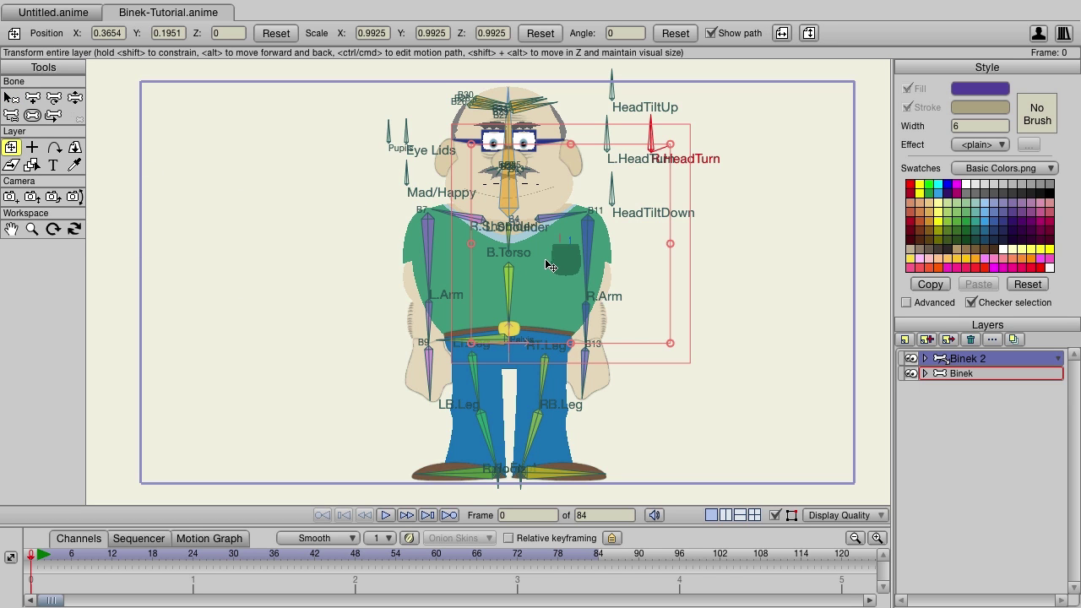
{"action": "left_click_drag", "start_coordinate": [562, 266], "coordinate": [278, 267]}
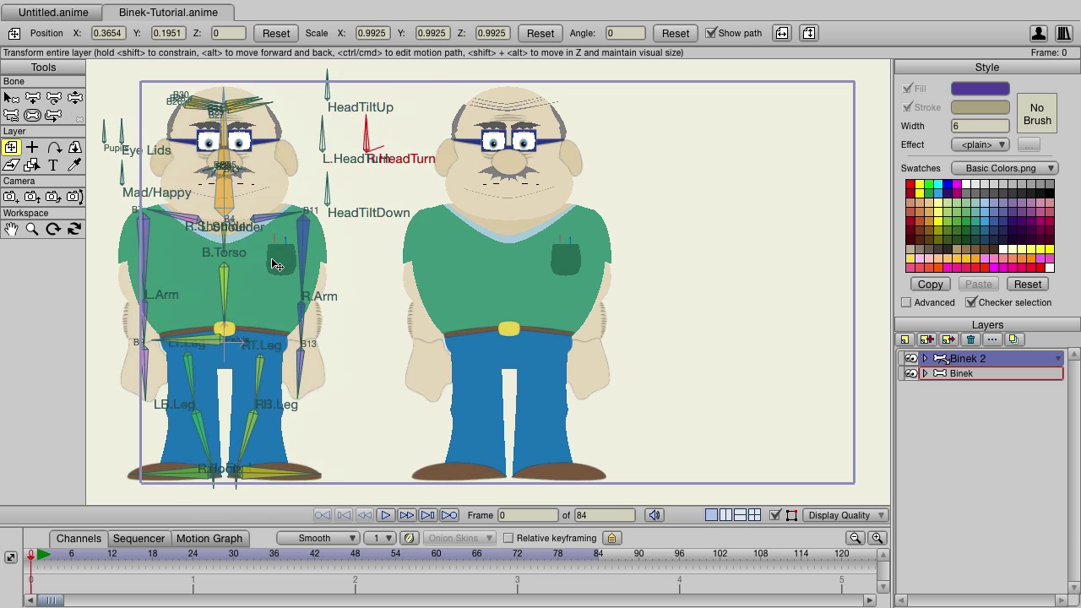
{"action": "left_click_drag", "start_coordinate": [277, 266], "coordinate": [277, 266]}
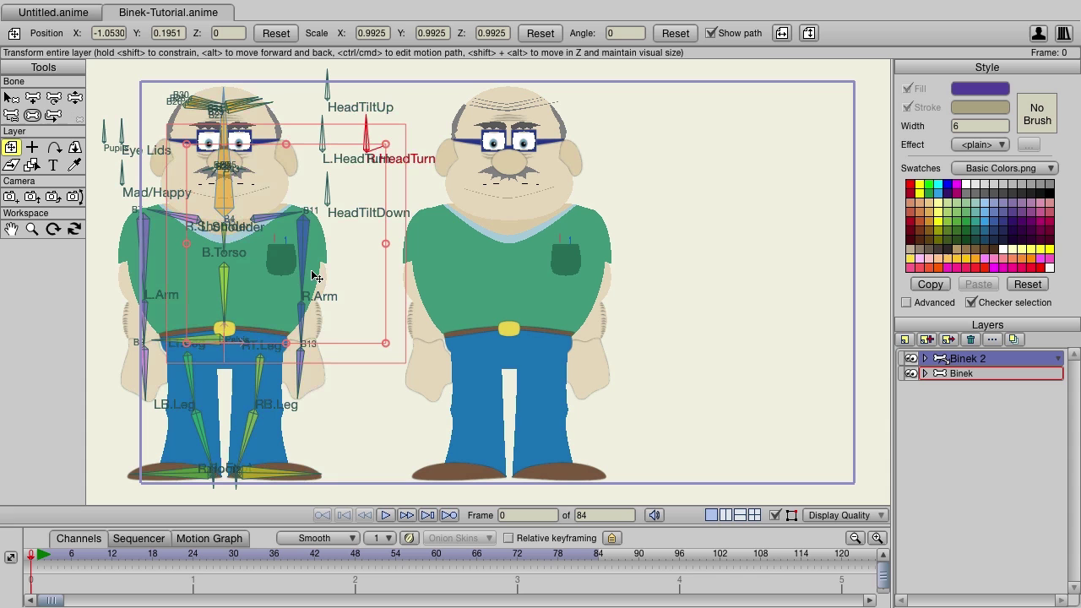
{"action": "left_click", "coordinate": [774, 522]}
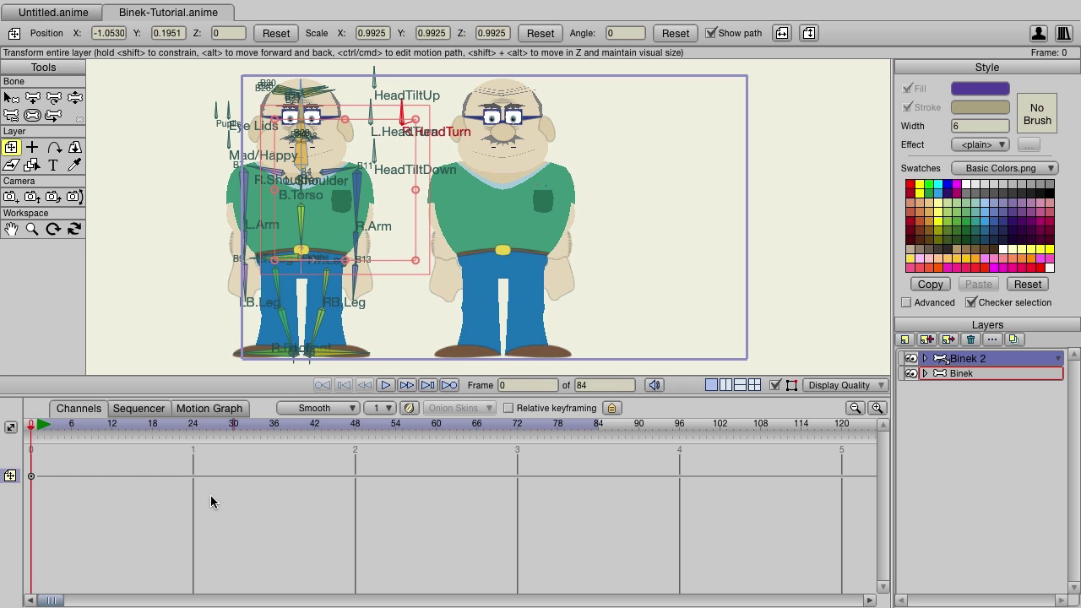
Step: Select the original Binek layer with Manipulate Bones and play to frame 12
{"action": "left_click_drag", "start_coordinate": [676, 395], "coordinate": [674, 494]}
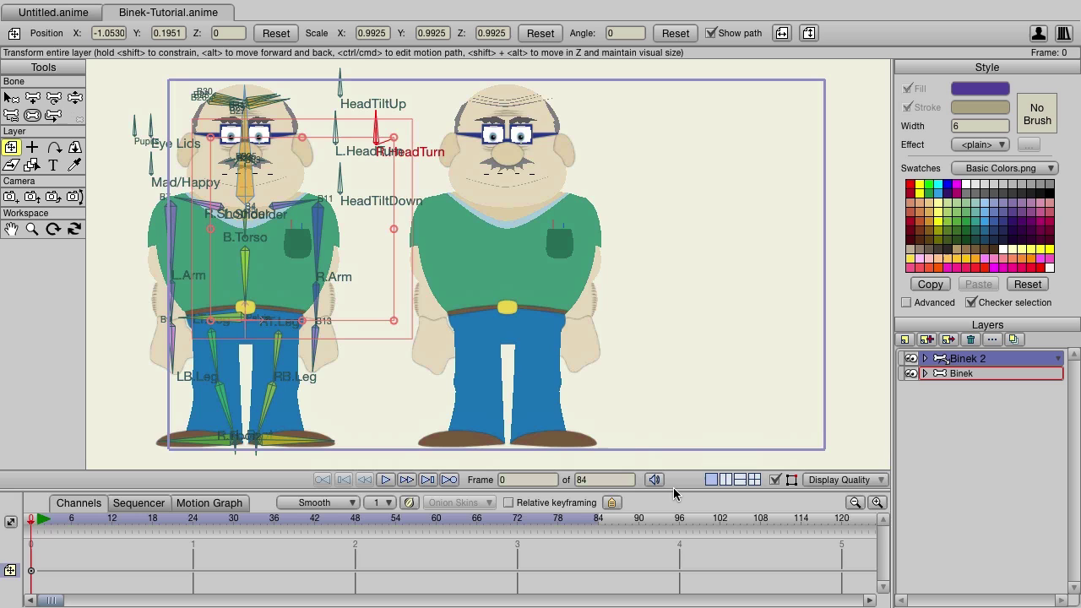
{"action": "left_click", "coordinate": [964, 375]}
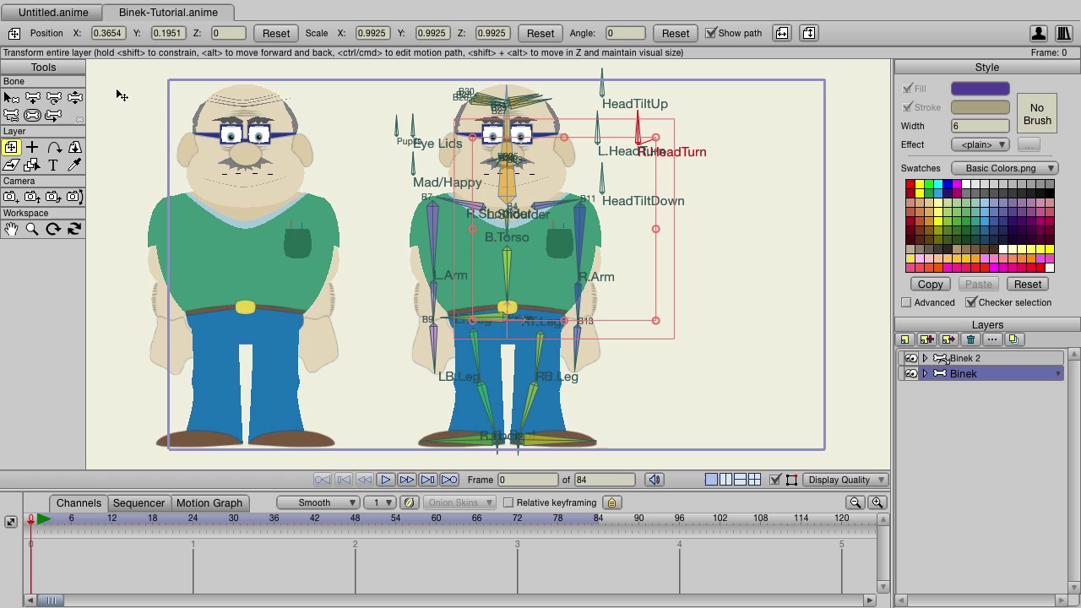
{"action": "left_click", "coordinate": [76, 98]}
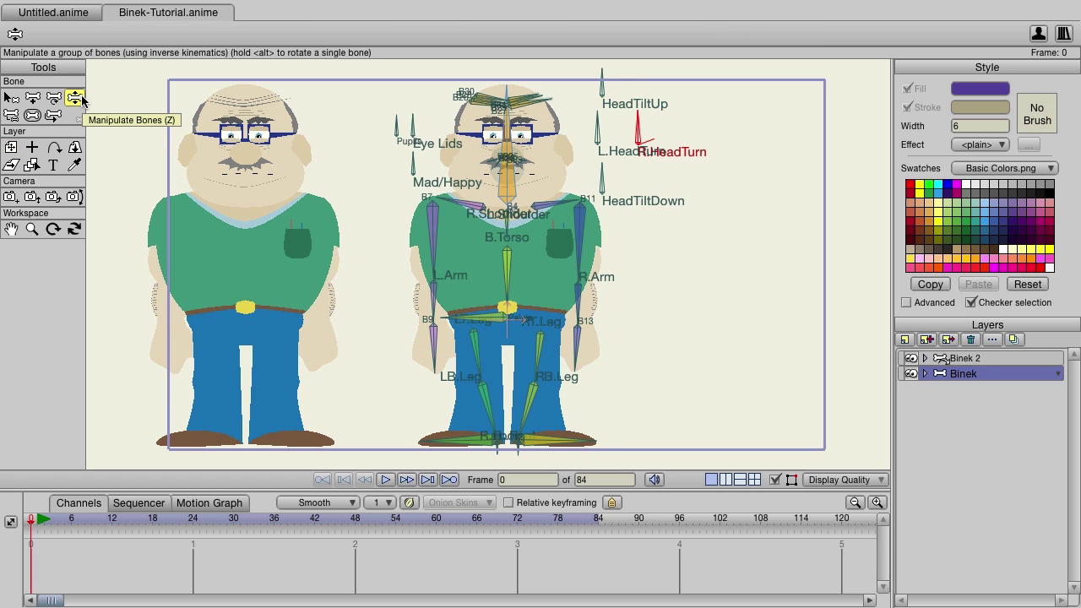
{"action": "key", "text": "space"}
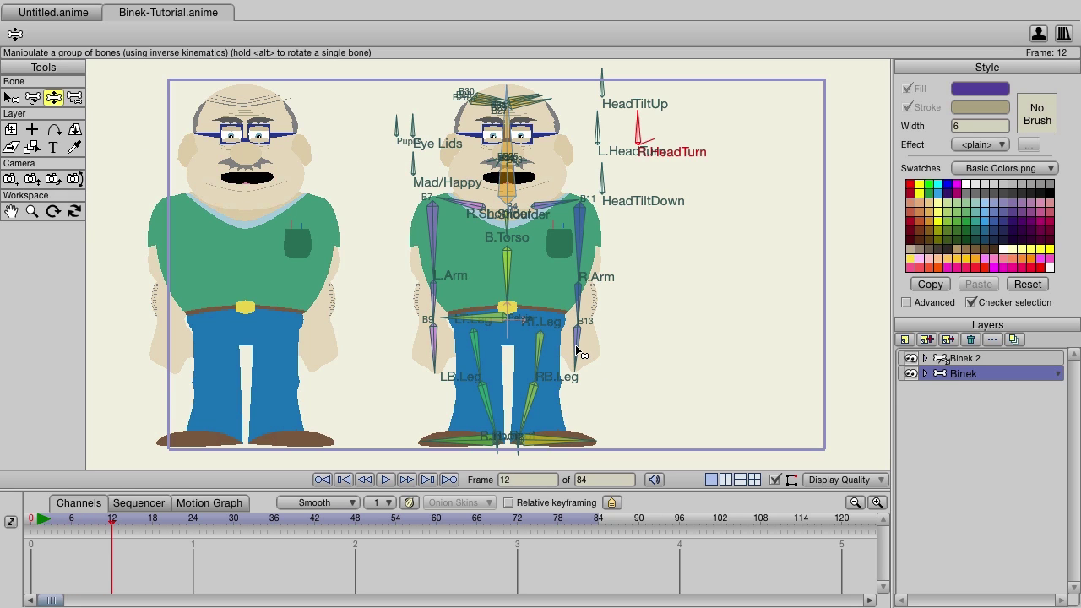
Step: At frame 12, raise Binek's right arm high, swing the left arm out, and lower the pelvis
{"action": "left_click_drag", "start_coordinate": [578, 350], "coordinate": [710, 256]}
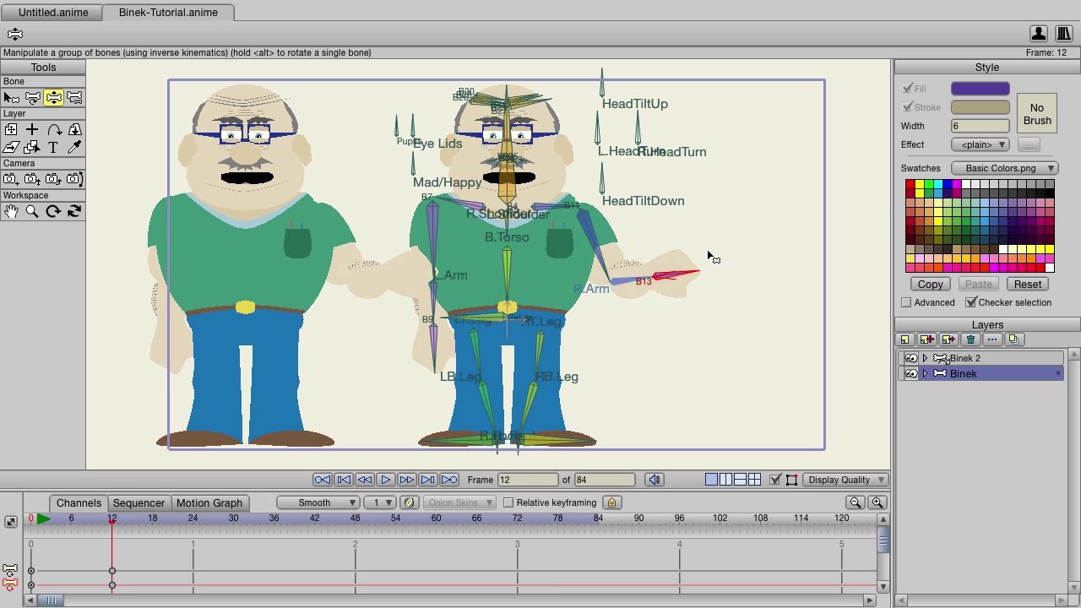
{"action": "left_click_drag", "start_coordinate": [677, 279], "coordinate": [736, 77]}
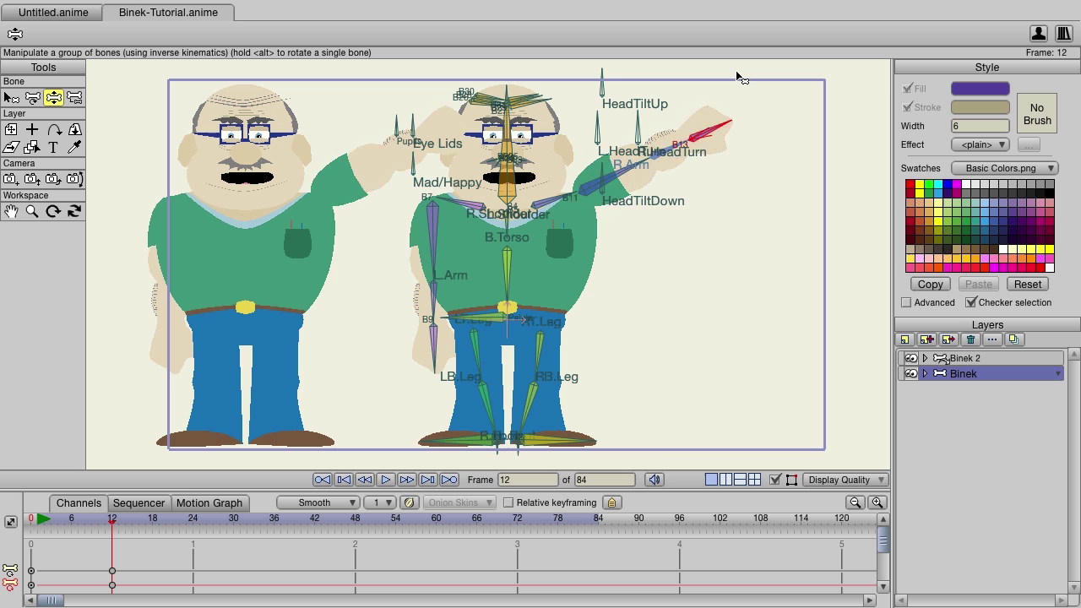
{"action": "left_click_drag", "start_coordinate": [439, 361], "coordinate": [295, 314]}
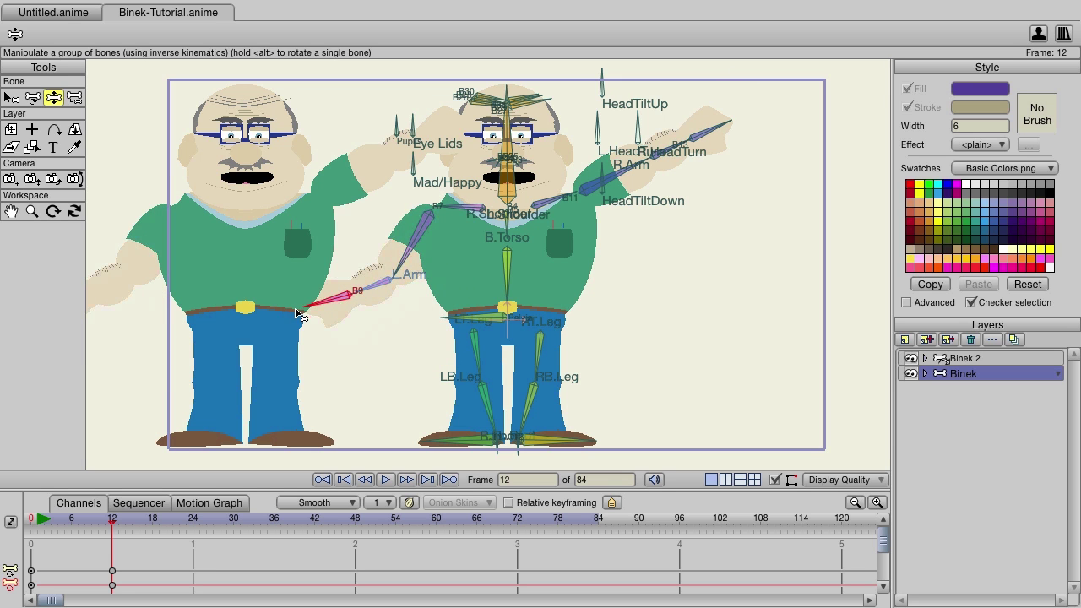
{"action": "mouse_move", "coordinate": [485, 320]}
{"action": "left_mouse_down"}
{"action": "mouse_move", "coordinate": [478, 348]}
{"action": "mouse_move", "coordinate": [480, 334]}
{"action": "left_mouse_up"}
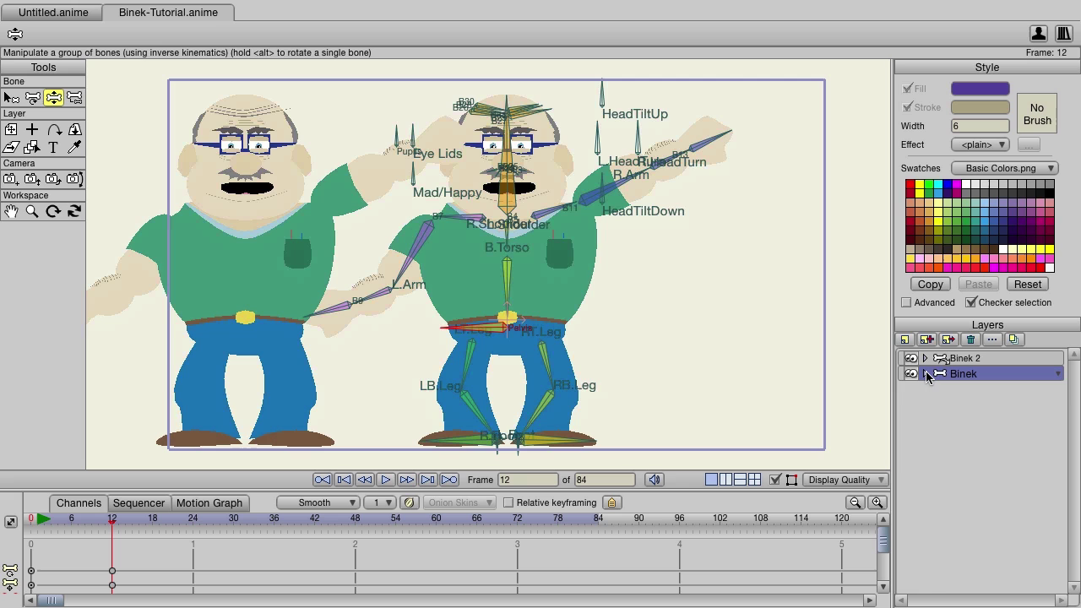
Step: Expand the Binek group and select its Body layer
{"action": "left_click", "coordinate": [926, 374]}
{"action": "scroll", "coordinate": [994, 483], "scroll_direction": "down", "scroll_amount": 4}
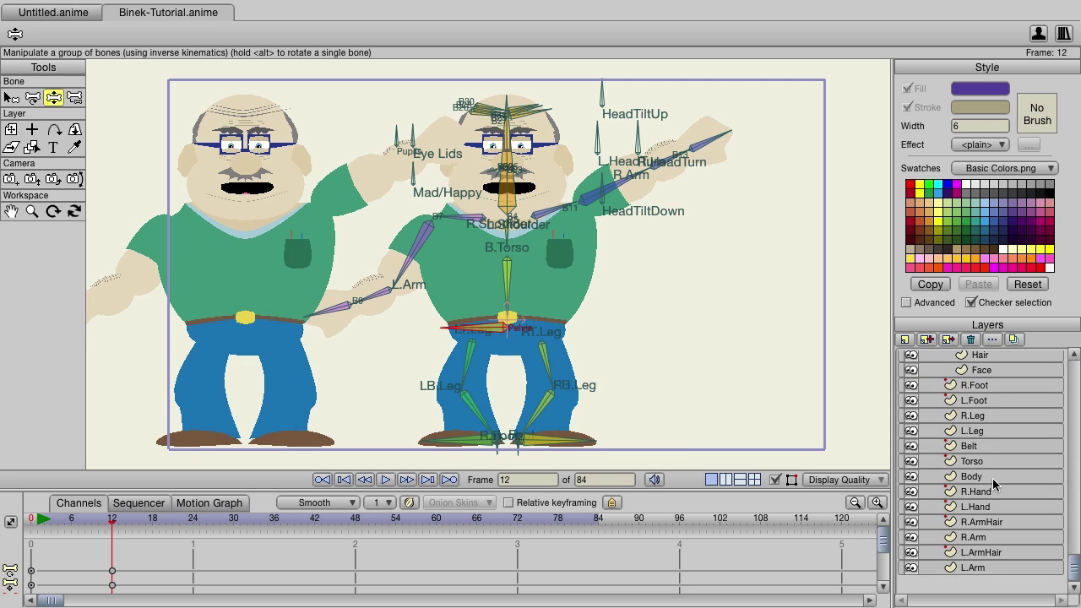
{"action": "left_click", "coordinate": [994, 481]}
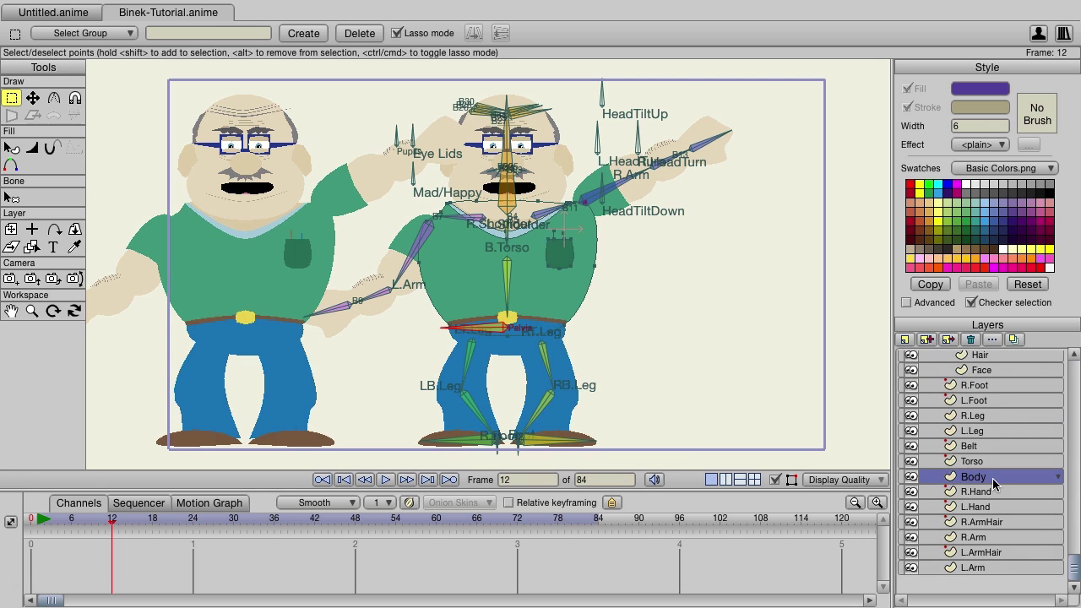
Step: Recolour the original's shirt deep purple, compare poses across frames, then undo the colour change
{"action": "left_click", "coordinate": [11, 147]}
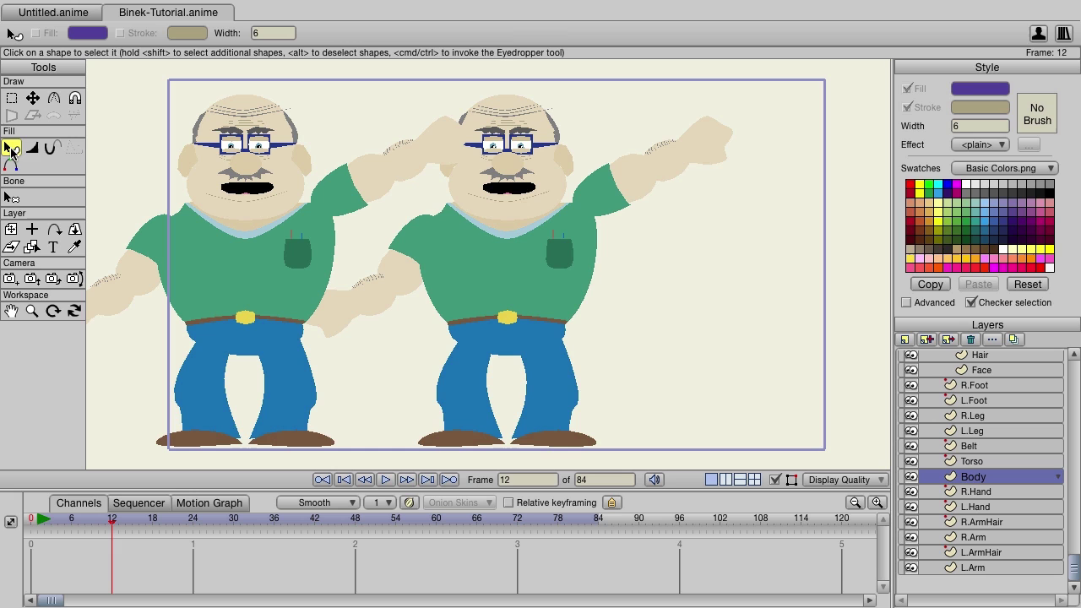
{"action": "left_click", "coordinate": [534, 288]}
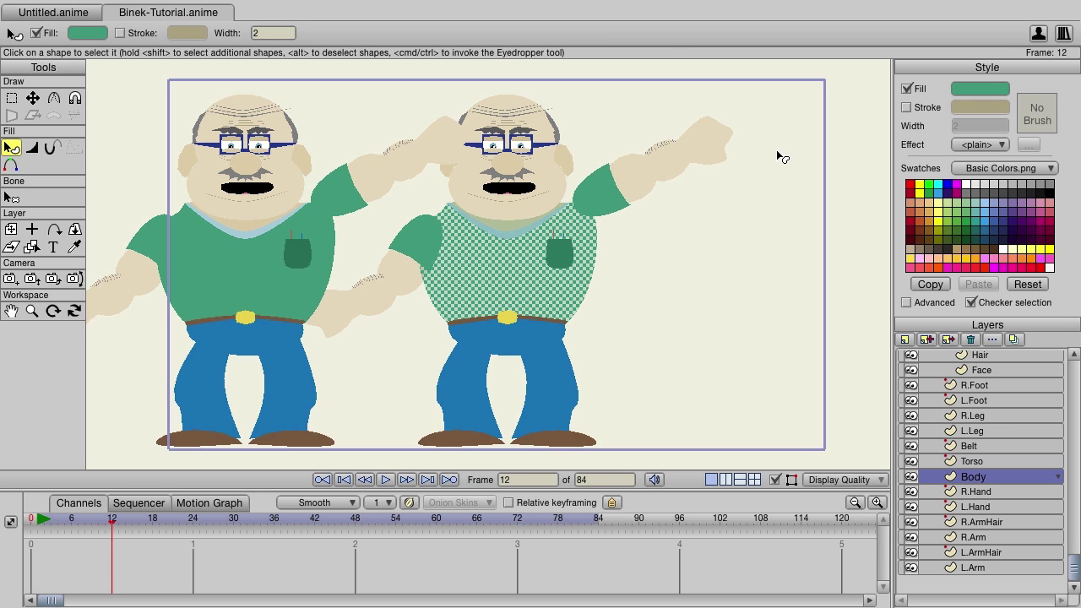
{"action": "left_click", "coordinate": [964, 90]}
{"action": "left_click", "coordinate": [544, 125]}
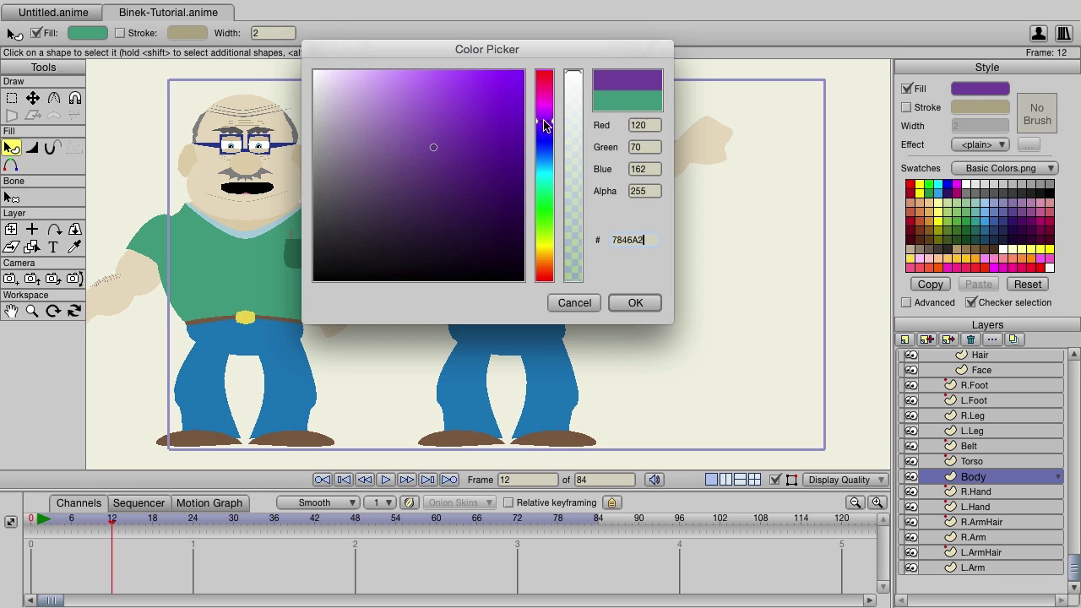
{"action": "left_click", "coordinate": [470, 131]}
{"action": "left_click", "coordinate": [635, 303]}
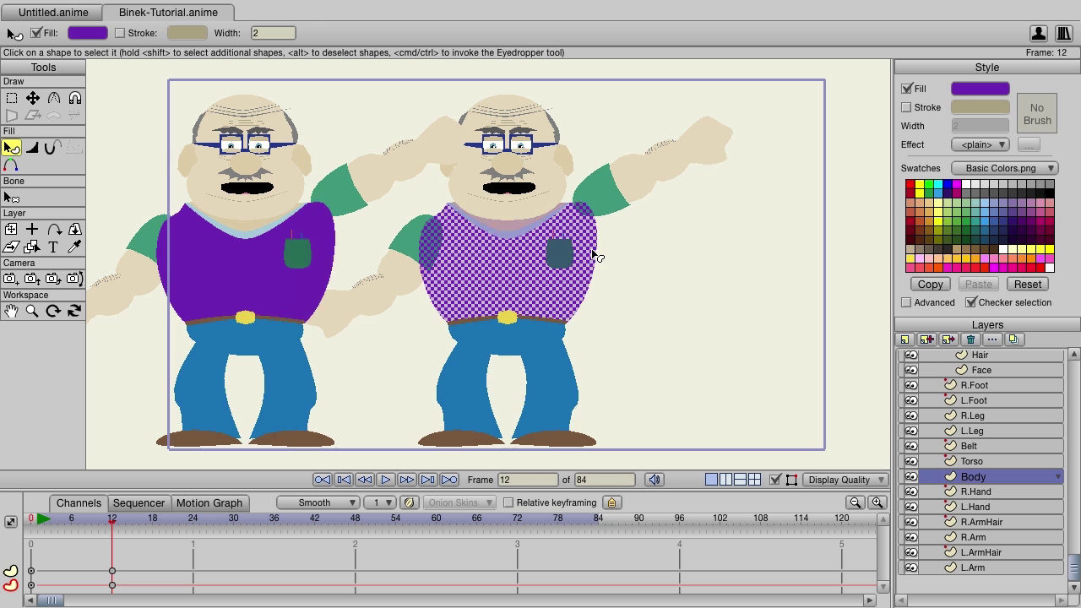
{"action": "left_click_drag", "start_coordinate": [114, 530], "coordinate": [67, 525]}
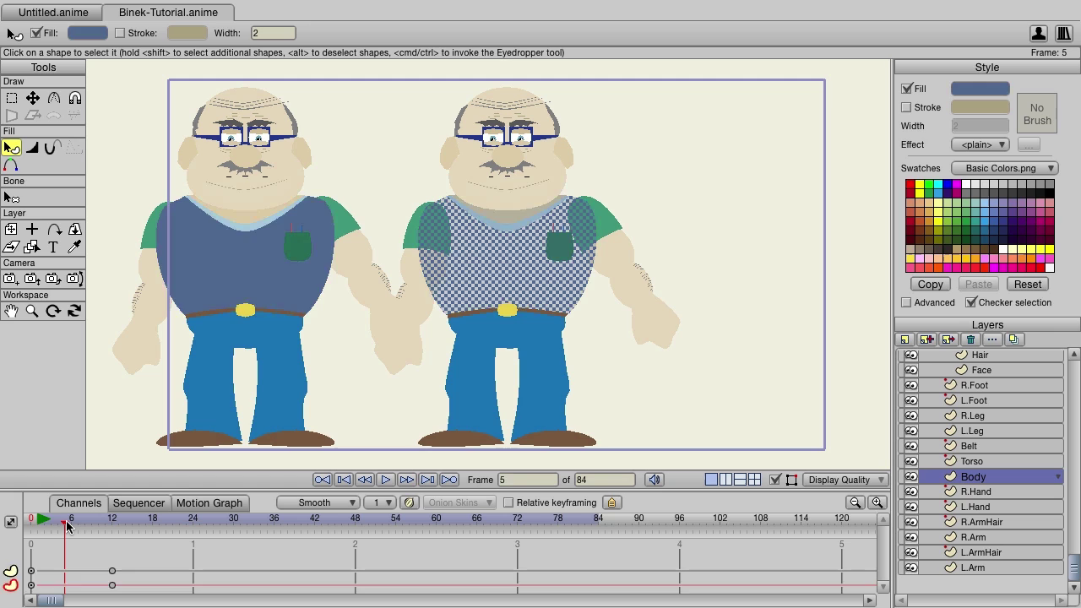
{"action": "key", "text": "ctrl+z"}
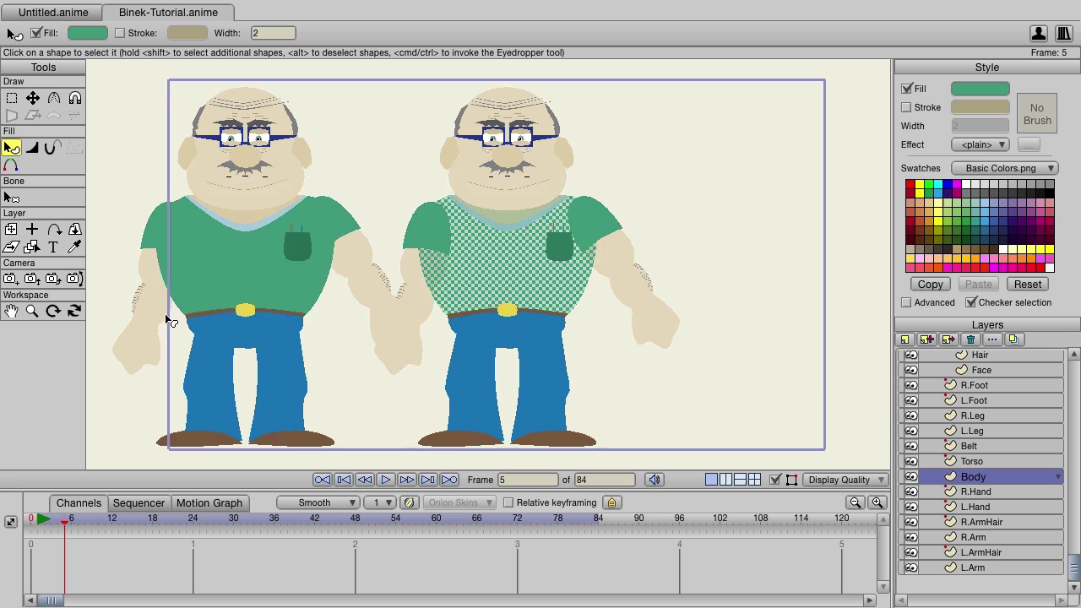
Step: Select the Binek bone layer and enlarge the timeline below the canvas
{"action": "left_click_drag", "start_coordinate": [1071, 570], "coordinate": [1074, 380]}
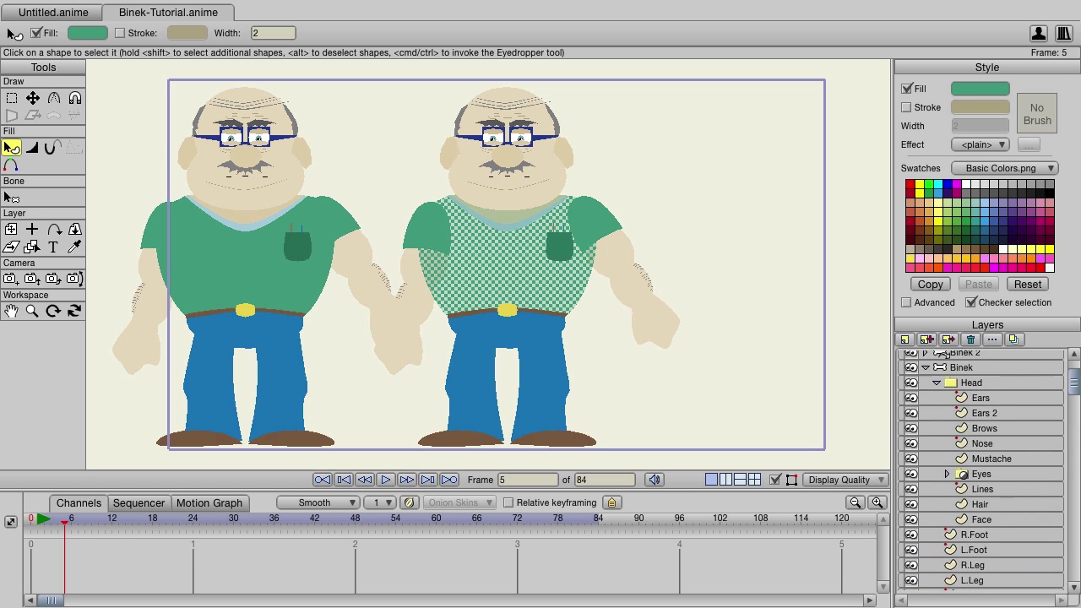
{"action": "left_click", "coordinate": [973, 367]}
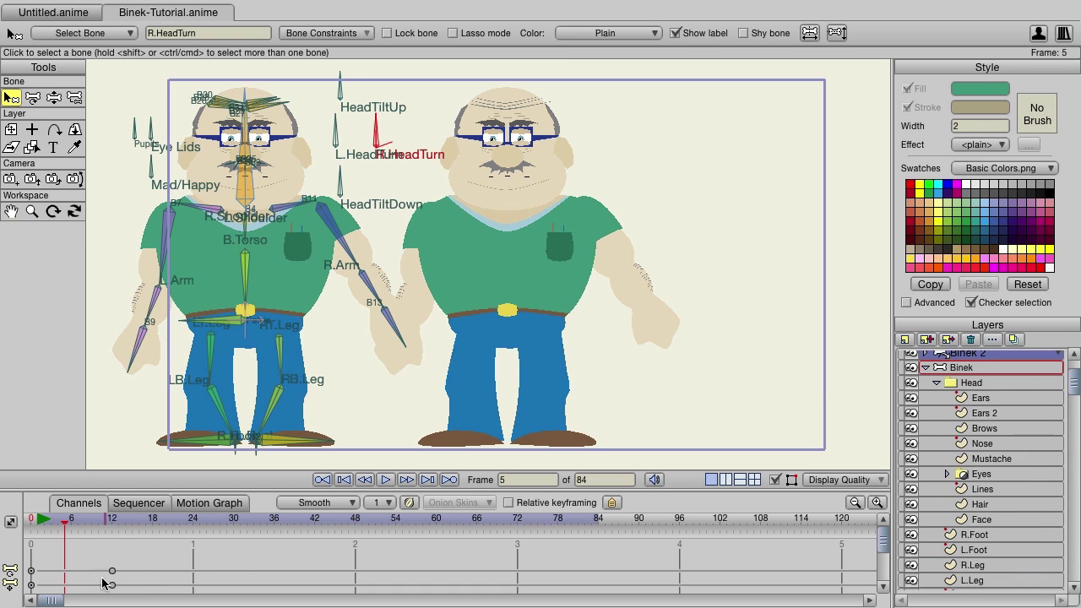
{"action": "scroll", "coordinate": [231, 571], "scroll_direction": "down", "scroll_amount": 1}
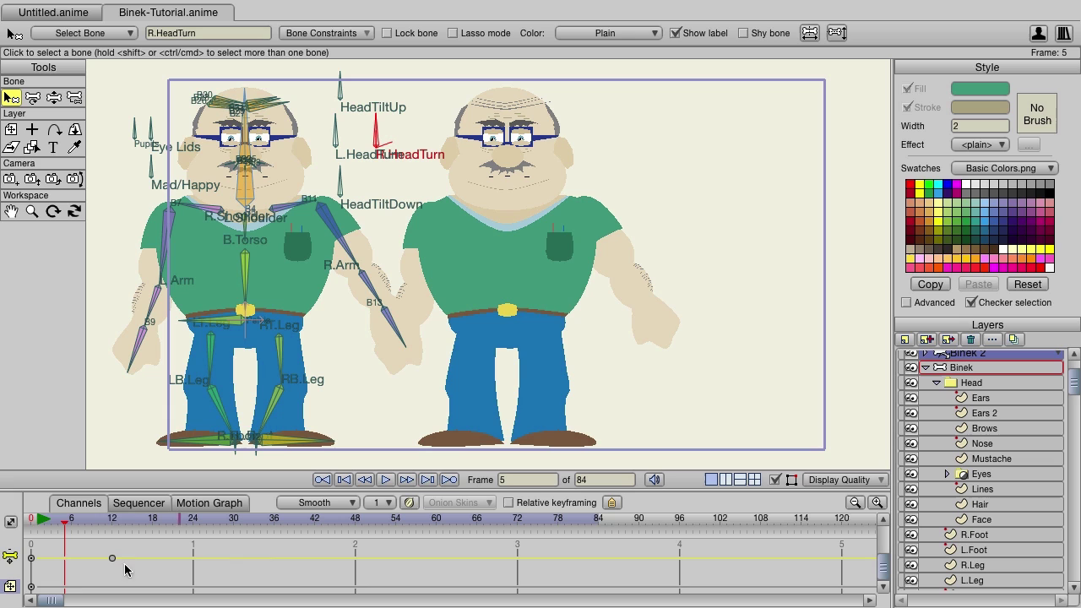
{"action": "left_click", "coordinate": [948, 370]}
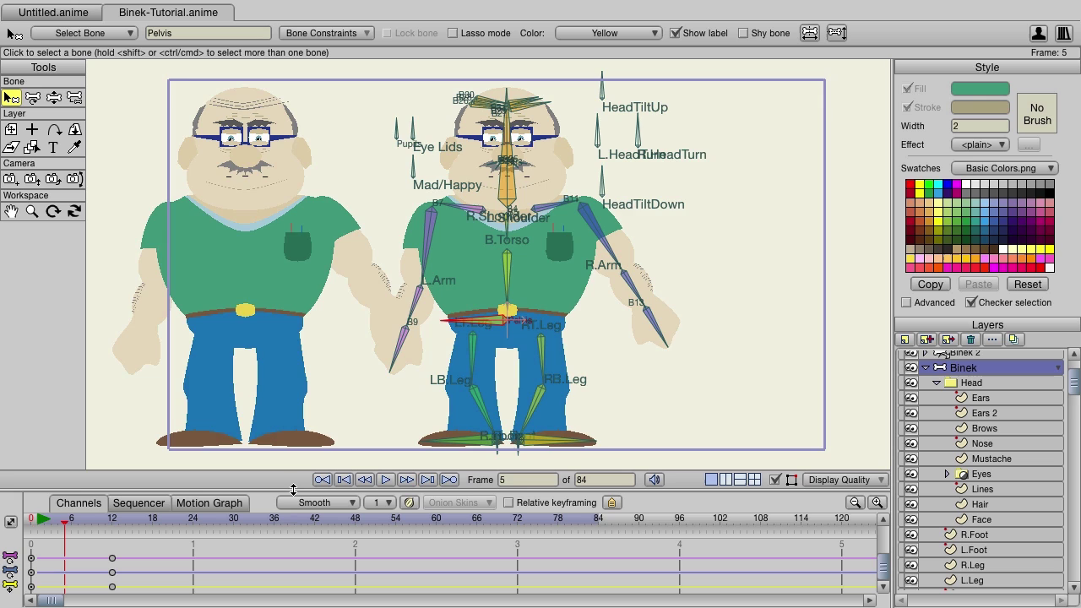
{"action": "left_click_drag", "start_coordinate": [298, 489], "coordinate": [261, 417]}
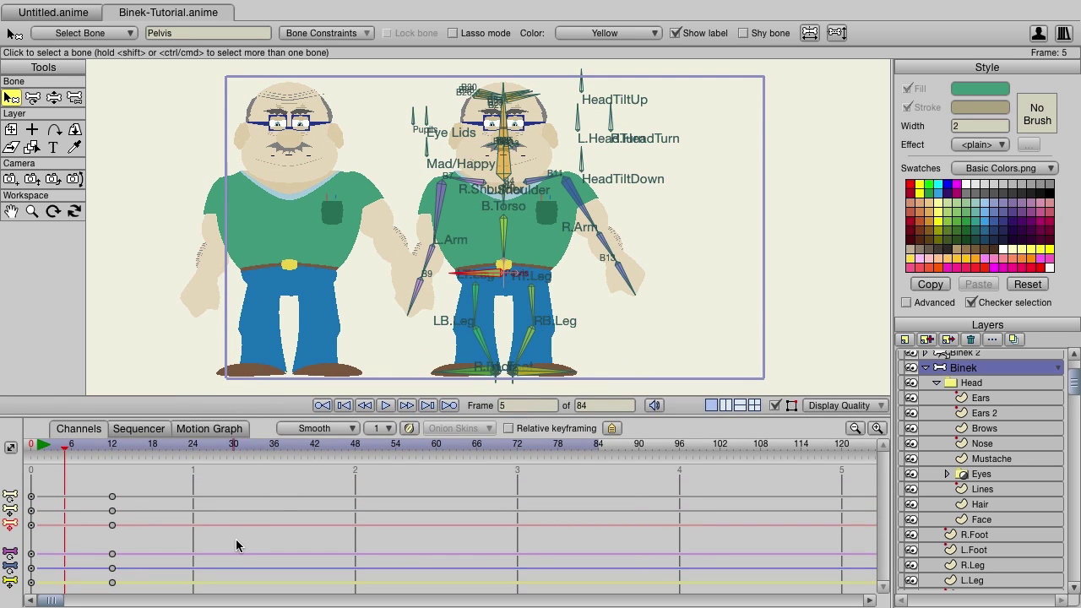
Step: Select the Binek 2 layer and return the playhead to frame 0
{"action": "scroll", "coordinate": [984, 371], "scroll_direction": "up", "scroll_amount": 1}
{"action": "left_click", "coordinate": [971, 358]}
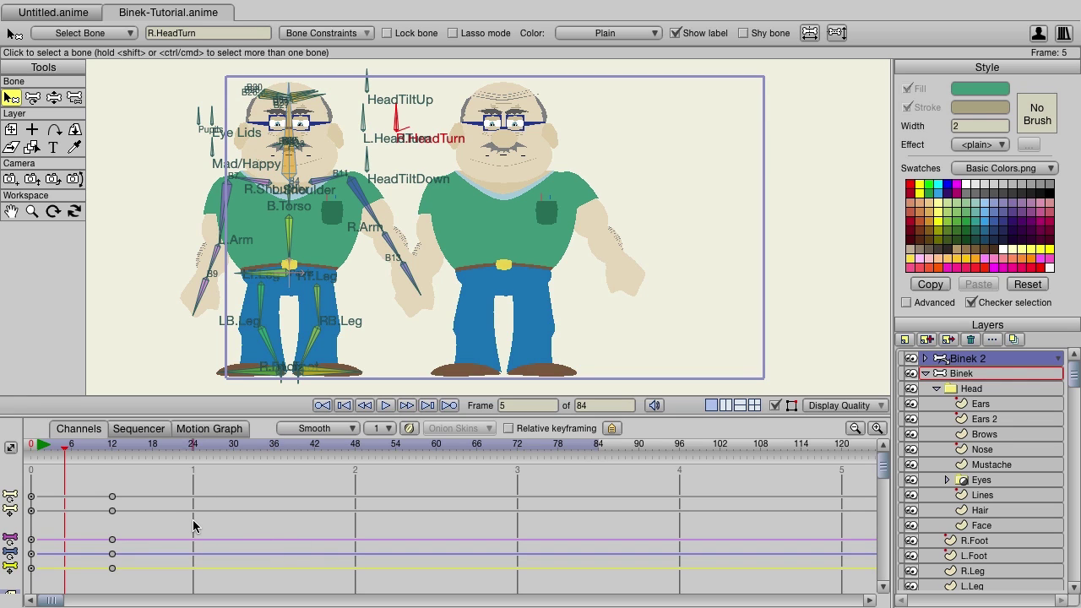
{"action": "scroll", "coordinate": [248, 538], "scroll_direction": "down", "scroll_amount": 1}
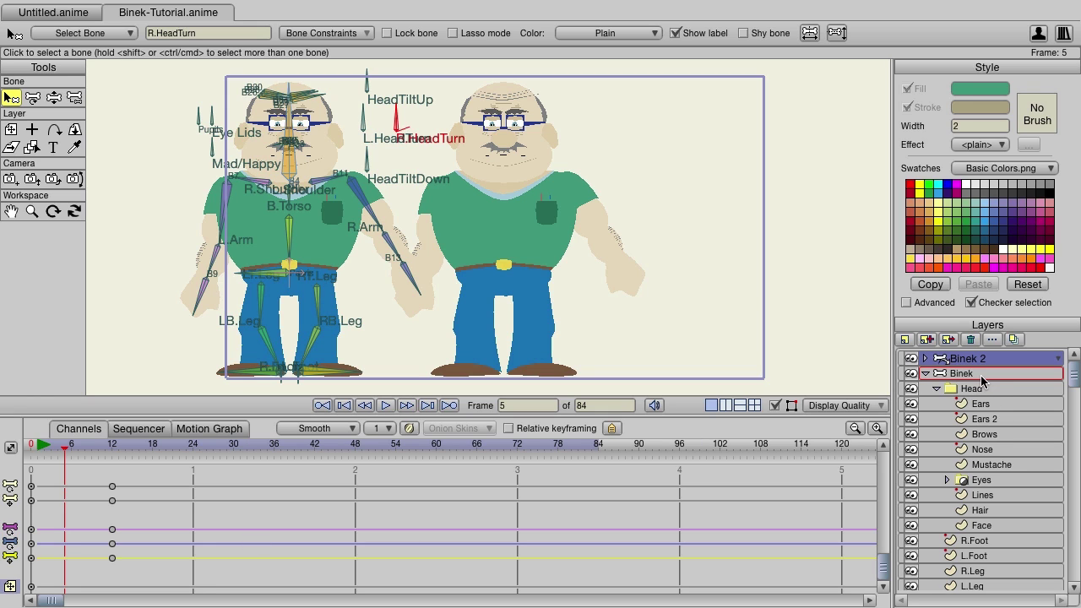
{"action": "scroll", "coordinate": [981, 375], "scroll_direction": "down", "scroll_amount": 1}
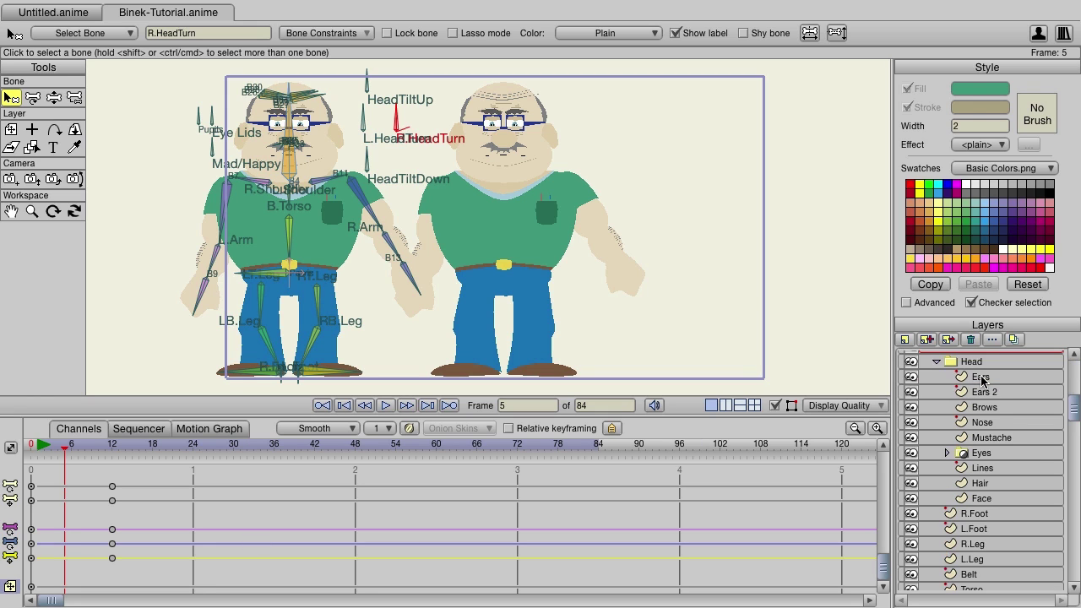
{"action": "scroll", "coordinate": [980, 375], "scroll_direction": "up", "scroll_amount": 1}
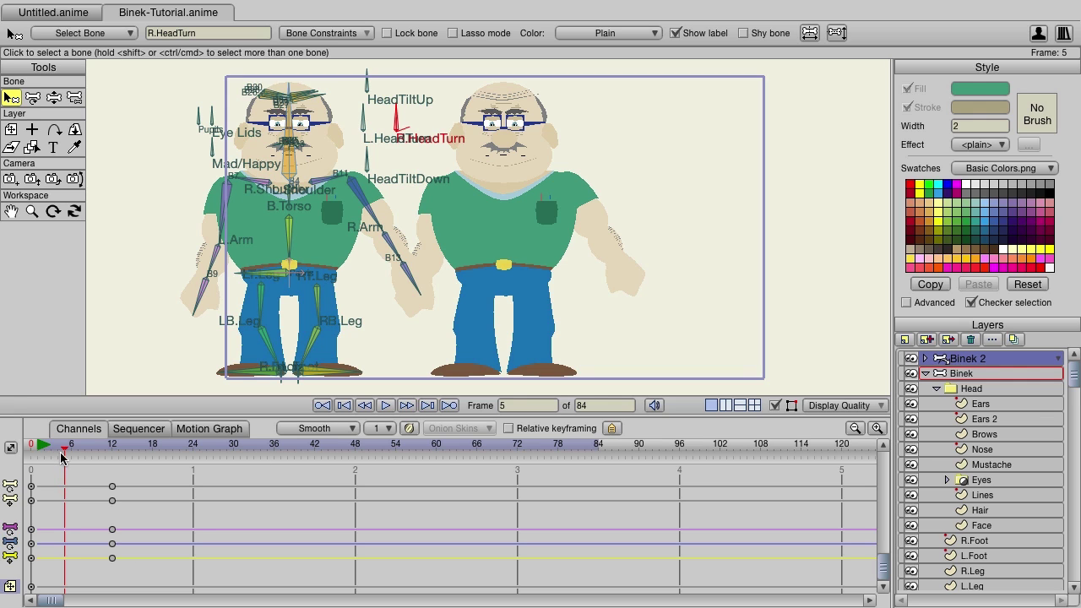
{"action": "left_click_drag", "start_coordinate": [64, 445], "coordinate": [32, 450]}
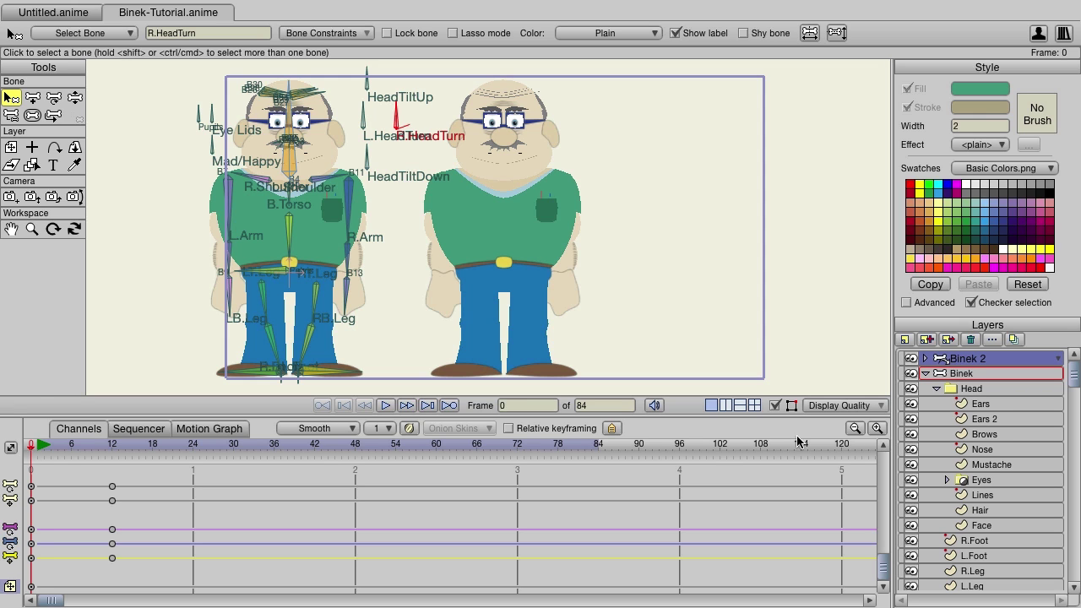
Step: Collapse Binek, expand Binek 2, and select its Body sublayer
{"action": "left_click", "coordinate": [926, 373]}
{"action": "left_click", "coordinate": [925, 358]}
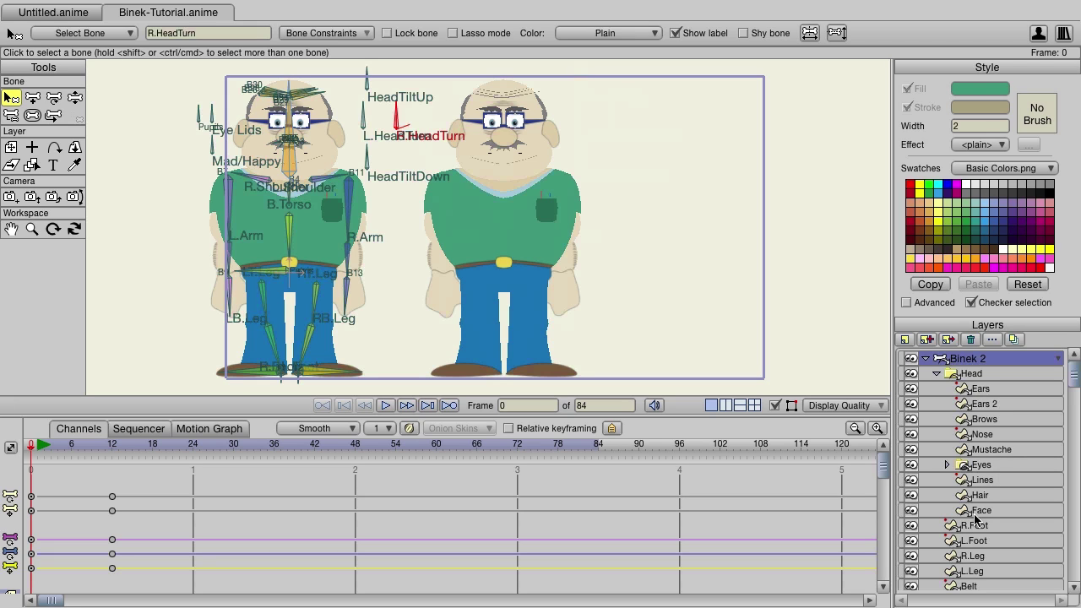
{"action": "scroll", "coordinate": [975, 516], "scroll_direction": "down", "scroll_amount": 3}
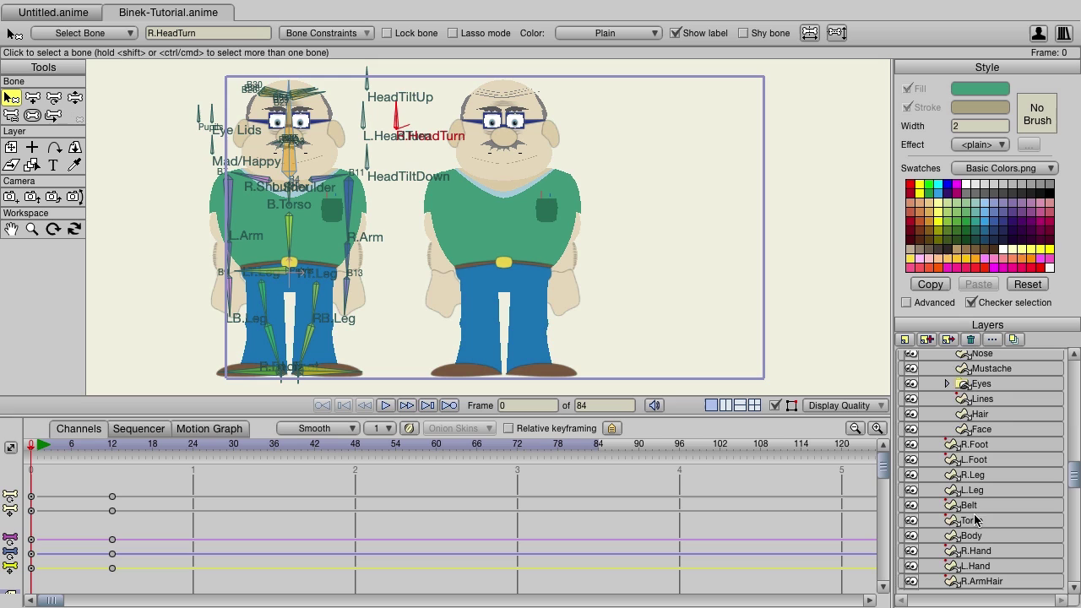
{"action": "left_click", "coordinate": [975, 537]}
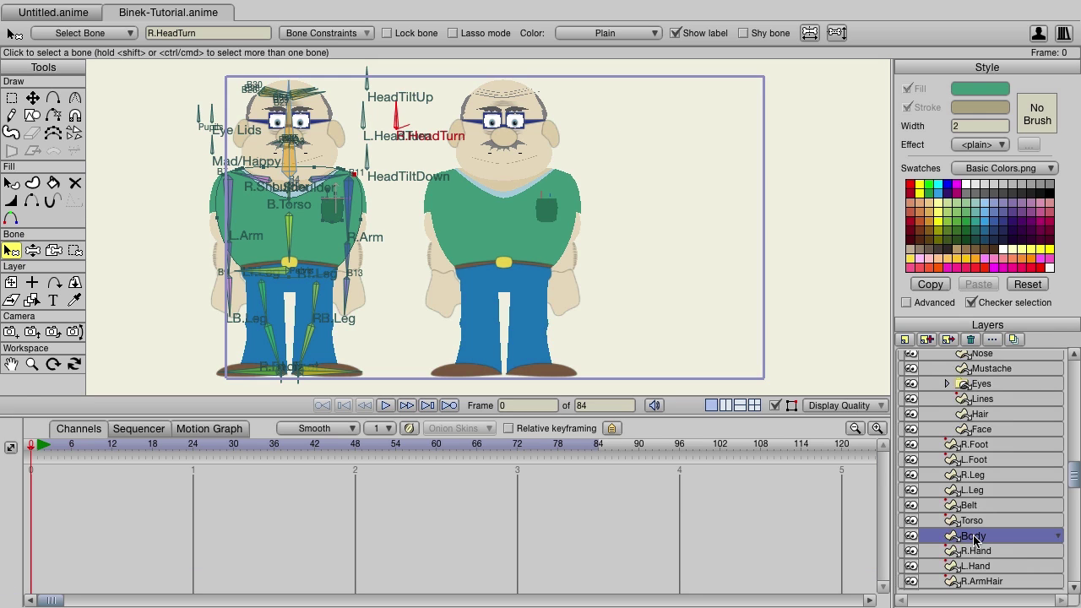
Step: With Transform Points, select the Body points beside each hand and scrub to frame 9
{"action": "left_click", "coordinate": [51, 101]}
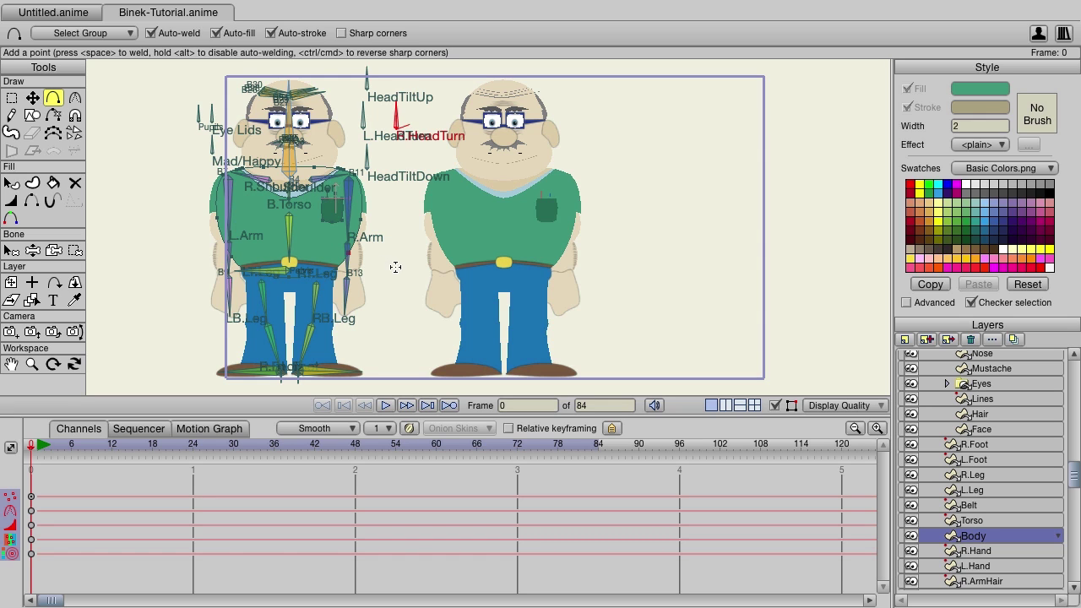
{"action": "left_click", "coordinate": [32, 98]}
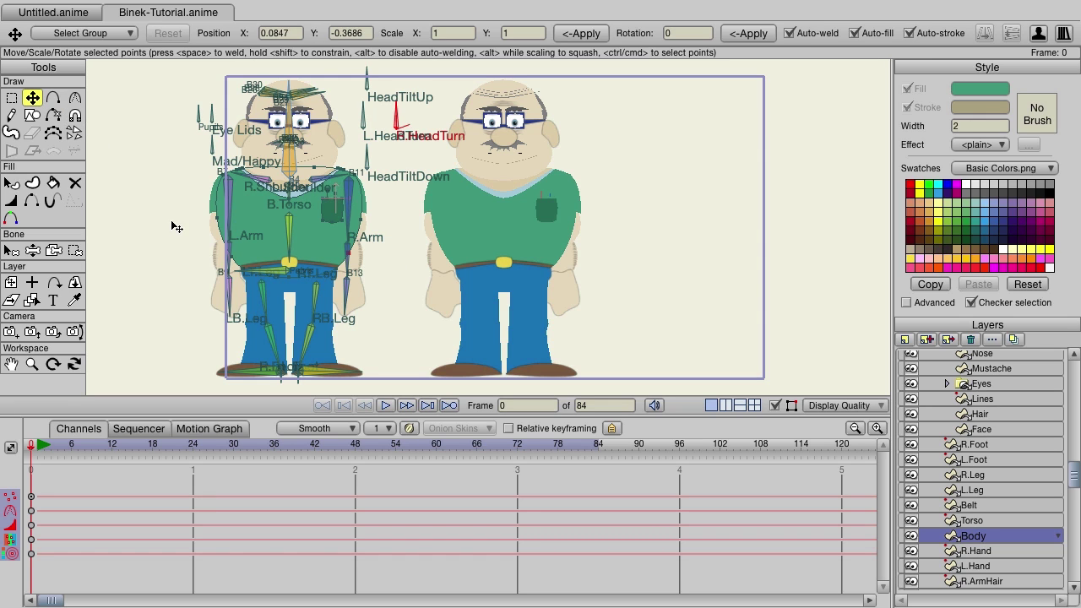
{"action": "left_click", "coordinate": [243, 260]}
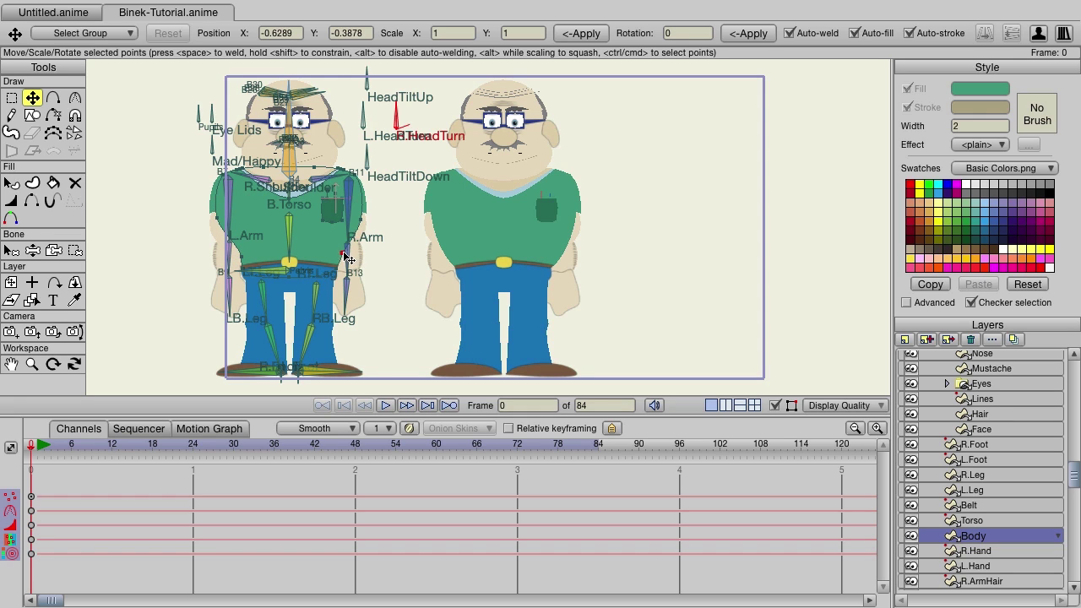
{"action": "left_click", "coordinate": [338, 254]}
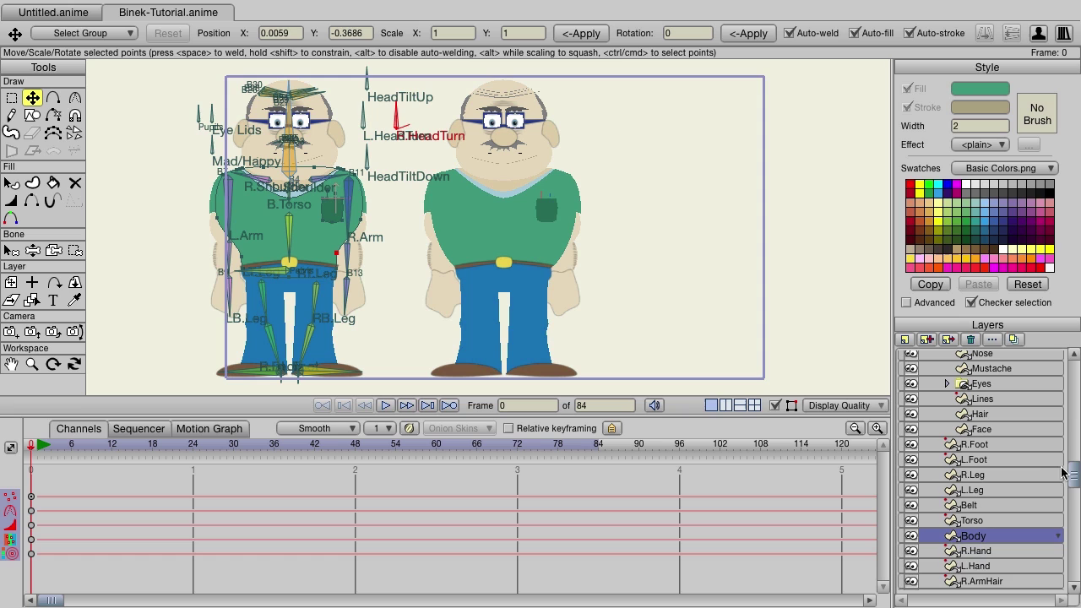
{"action": "left_click_drag", "start_coordinate": [1074, 472], "coordinate": [1074, 502]}
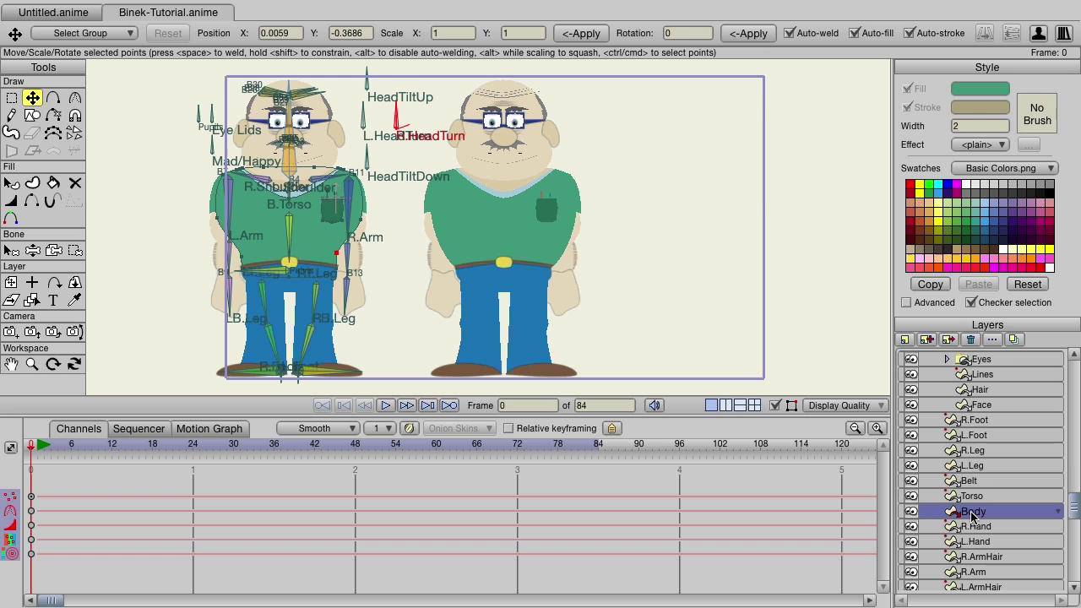
{"action": "left_click_drag", "start_coordinate": [68, 446], "coordinate": [93, 446]}
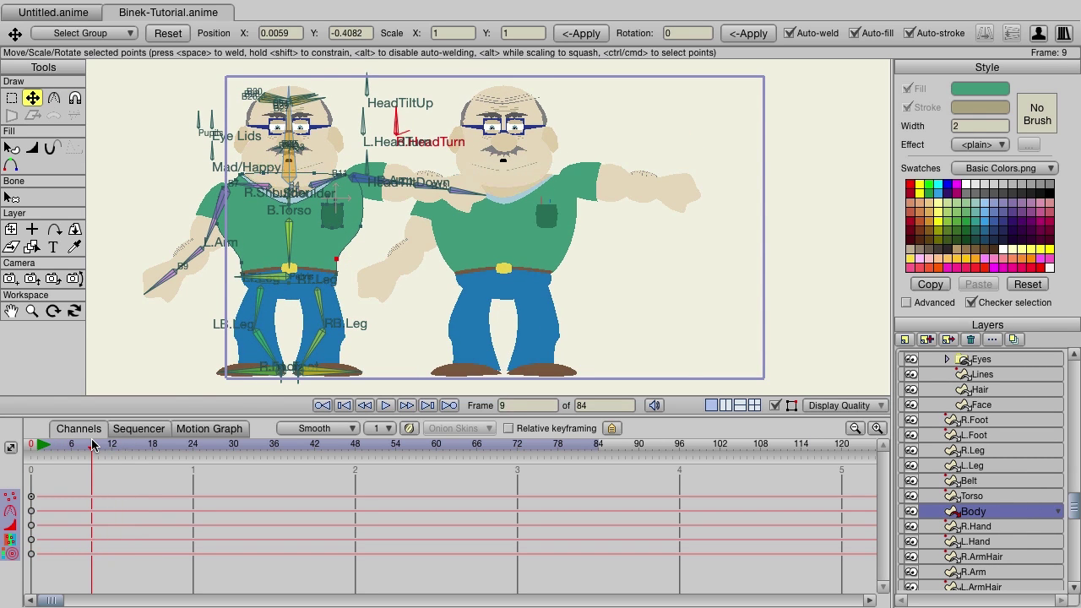
Step: Update the Body layer's reference from the original, replacing mismatched vectors
{"action": "right_click", "coordinate": [990, 517]}
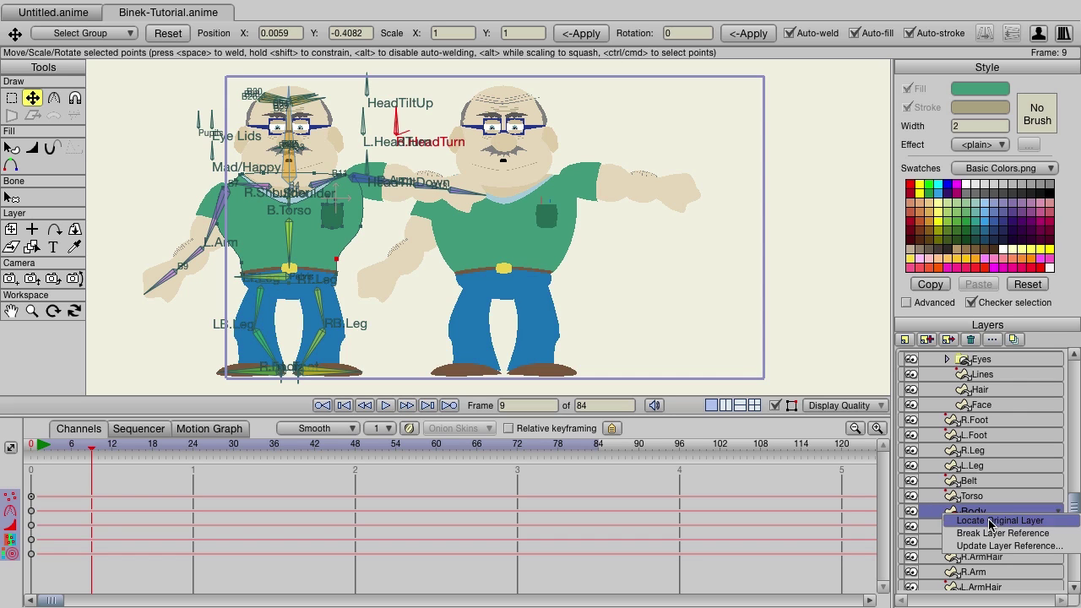
{"action": "left_click", "coordinate": [991, 546]}
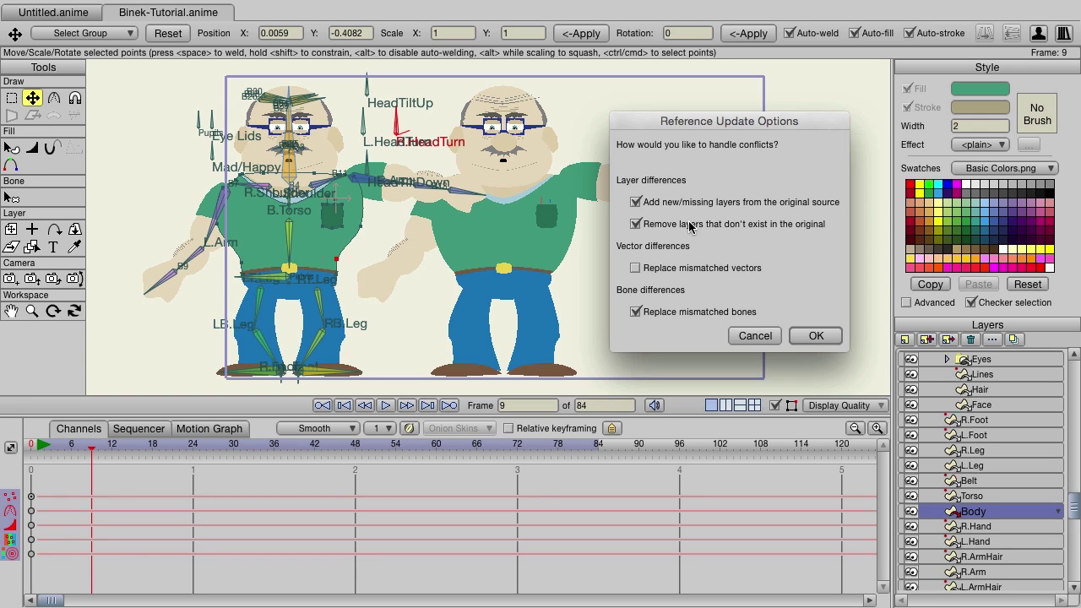
{"action": "left_click", "coordinate": [664, 268]}
{"action": "left_click", "coordinate": [832, 337]}
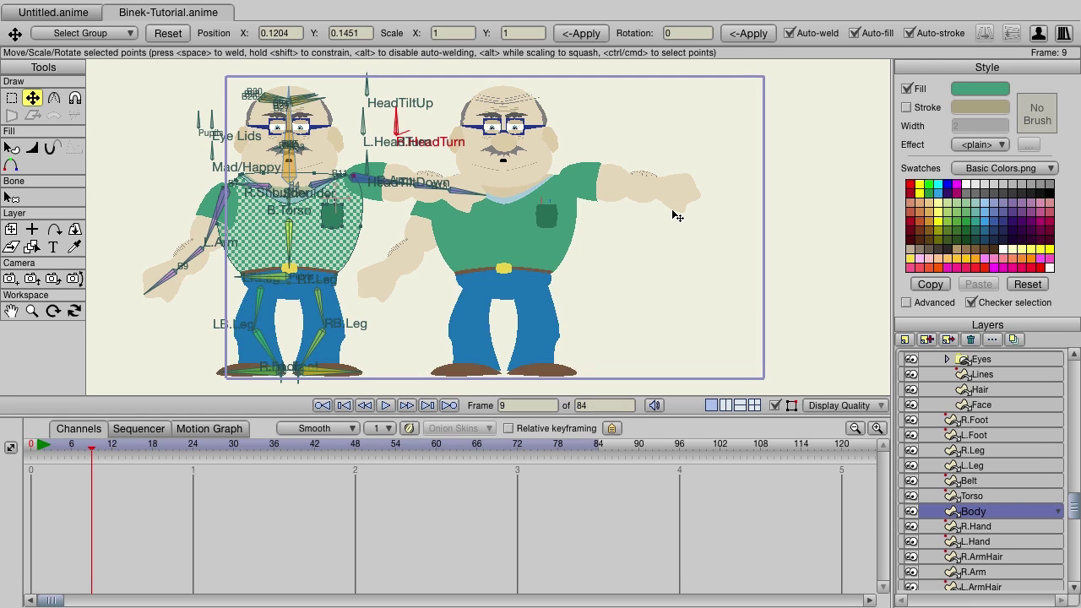
Step: Start a new document and open Binek-Tutorial.anime via File > Insert Object
{"action": "key", "text": "ctrl+n"}
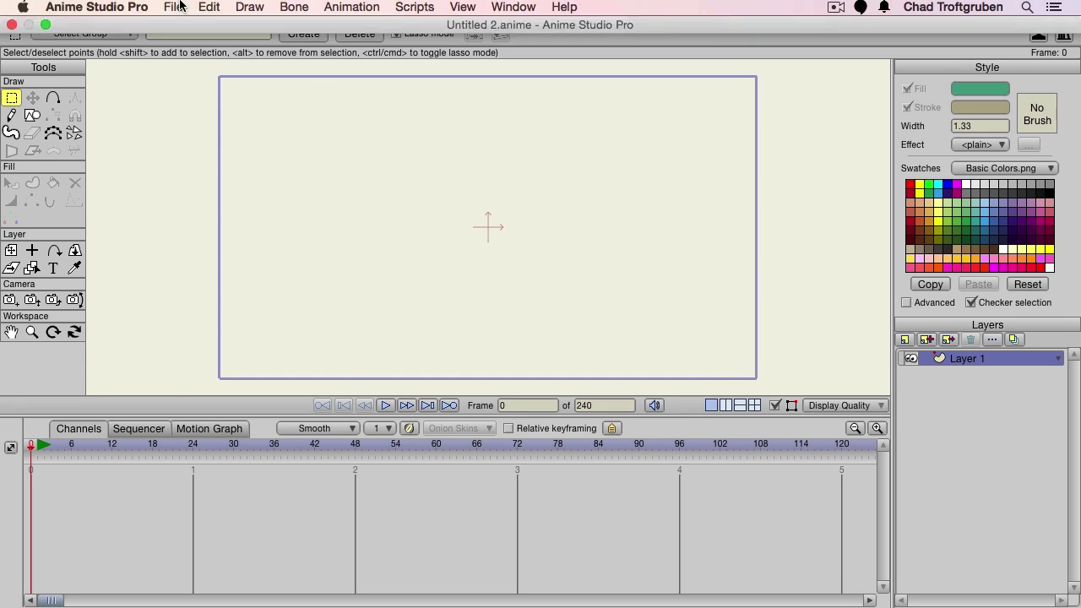
{"action": "left_click", "coordinate": [176, 9]}
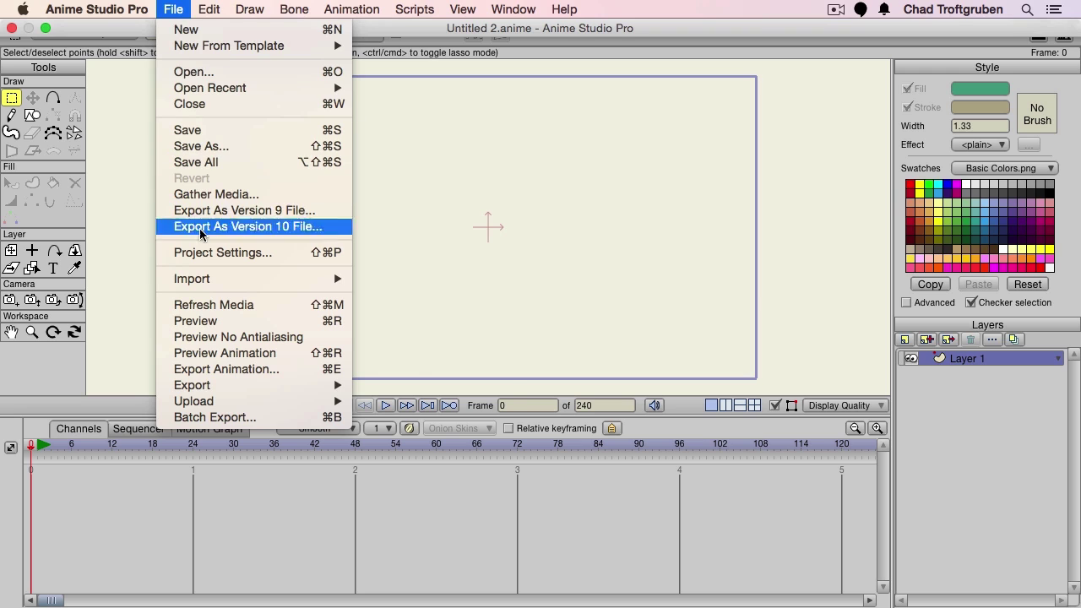
{"action": "mouse_move", "coordinate": [199, 279]}
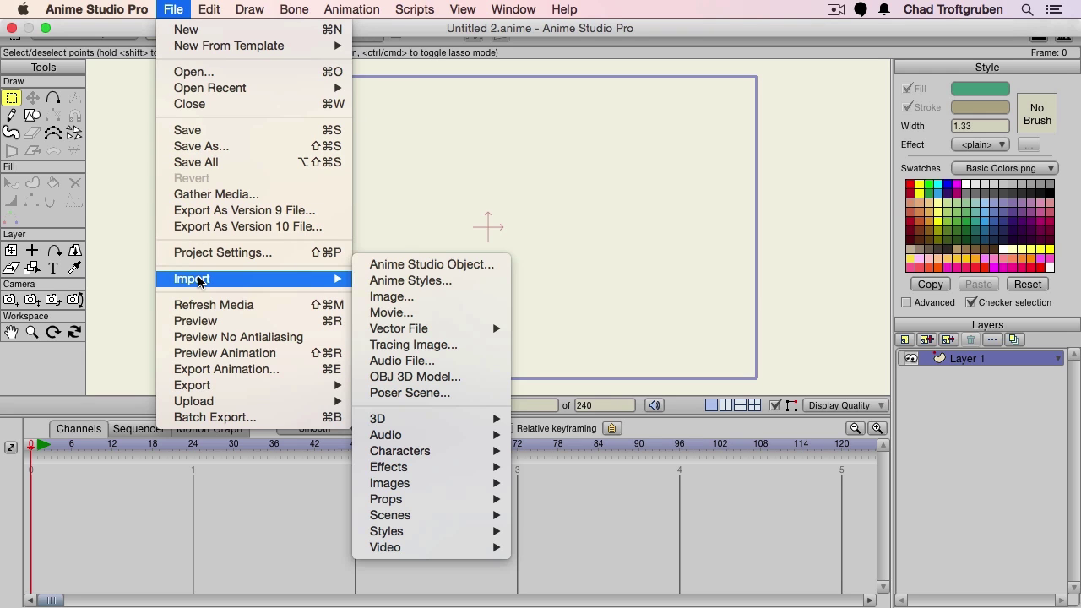
{"action": "left_click", "coordinate": [404, 265]}
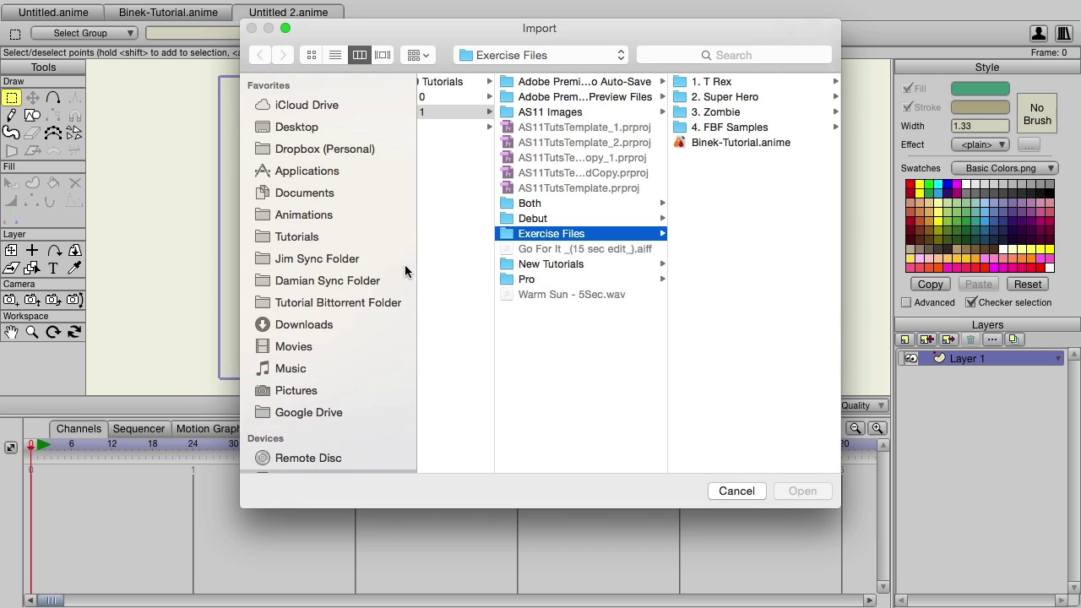
{"action": "left_click", "coordinate": [711, 144]}
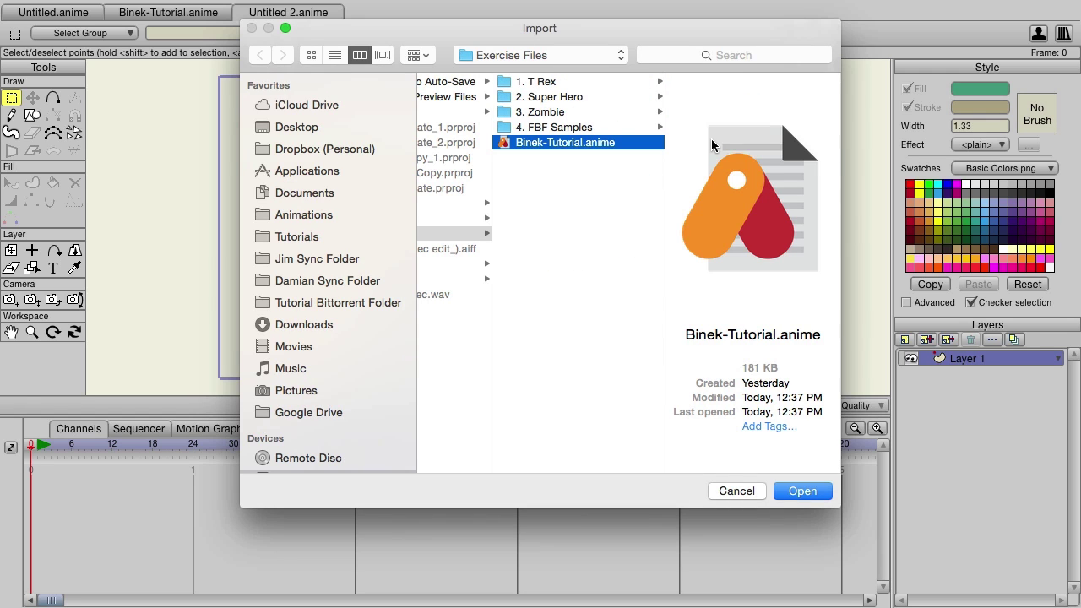
{"action": "left_click", "coordinate": [795, 493]}
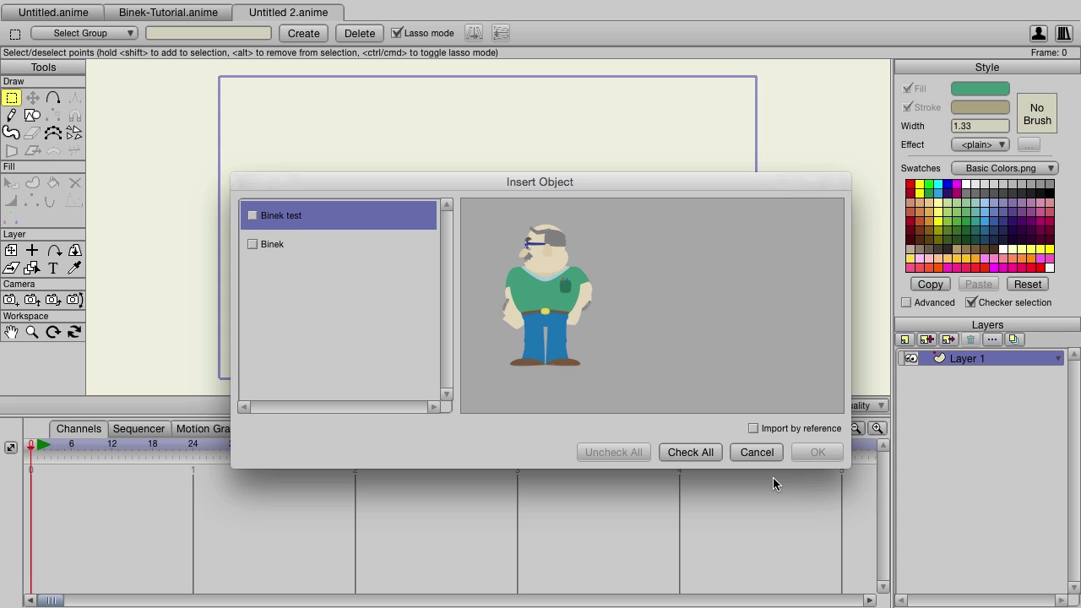
Step: Insert the Binek rig by reference into Untitled 2.anime
{"action": "left_click", "coordinate": [253, 245]}
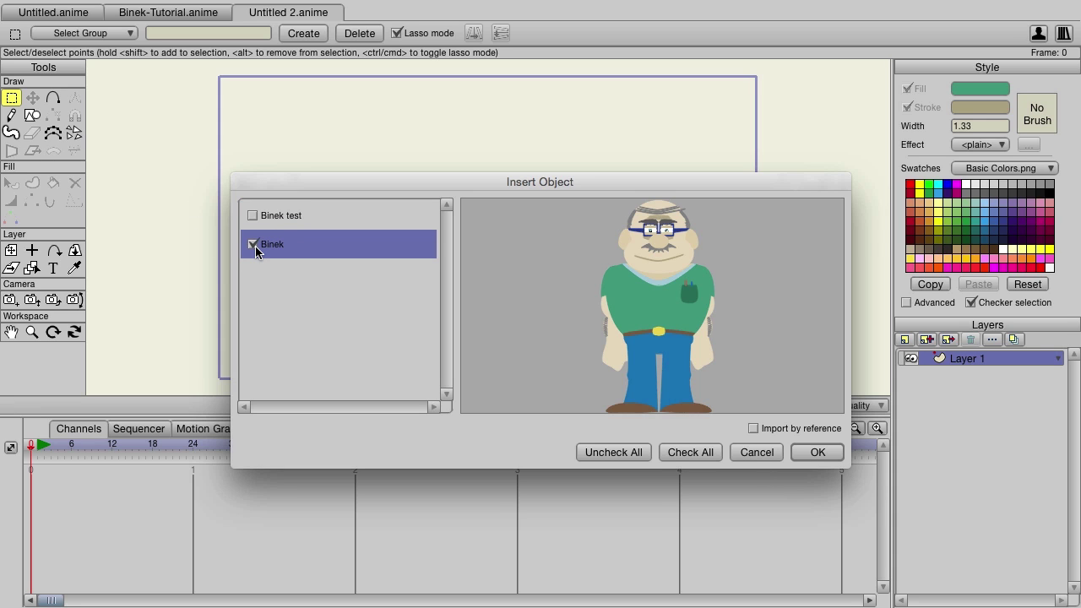
{"action": "left_click", "coordinate": [754, 429]}
{"action": "left_click", "coordinate": [818, 452]}
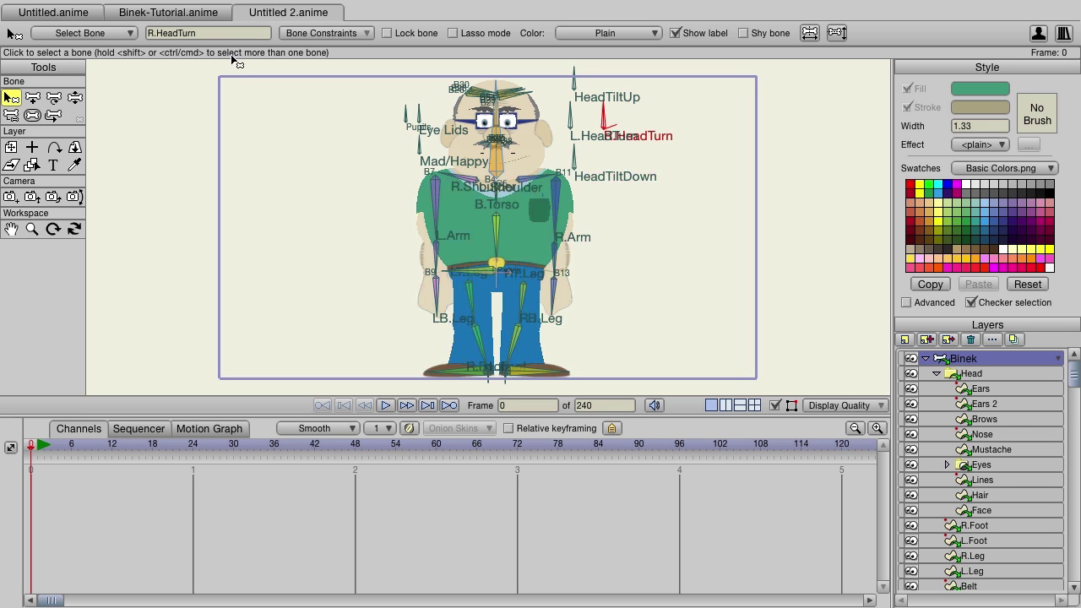
{"action": "left_click", "coordinate": [187, 12]}
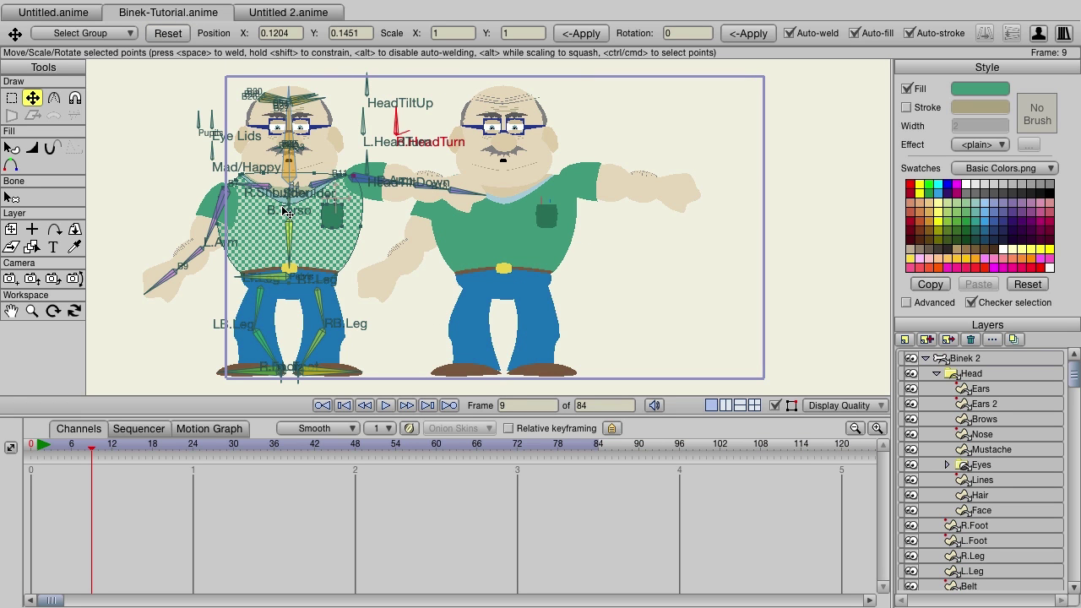
{"action": "left_click", "coordinate": [297, 13]}
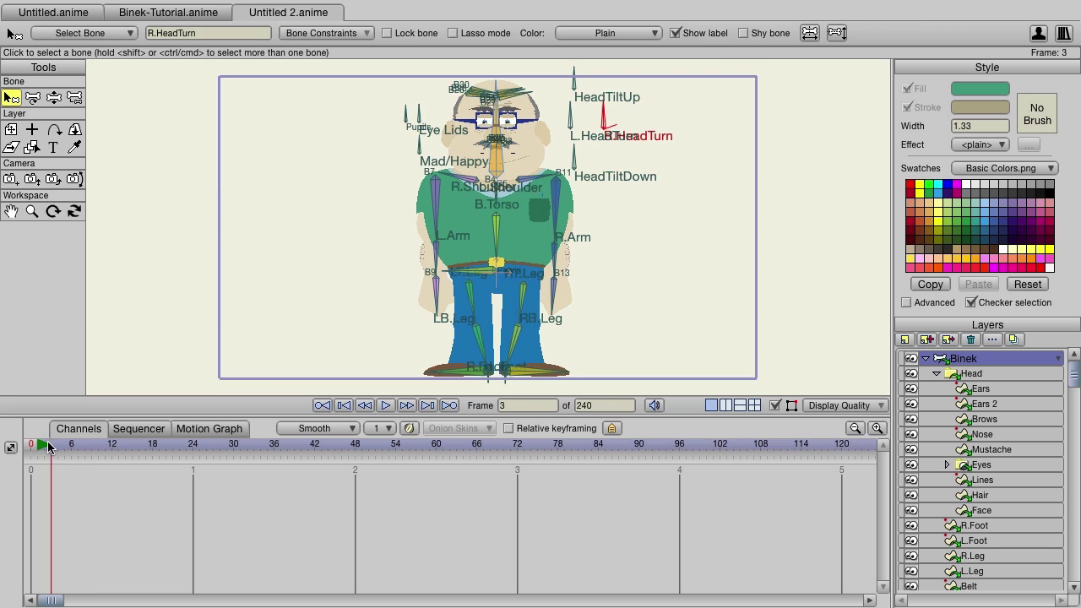
{"action": "mouse_move", "coordinate": [48, 446]}
{"action": "left_mouse_down"}
{"action": "mouse_move", "coordinate": [183, 445]}
{"action": "mouse_move", "coordinate": [38, 445]}
{"action": "left_mouse_up"}
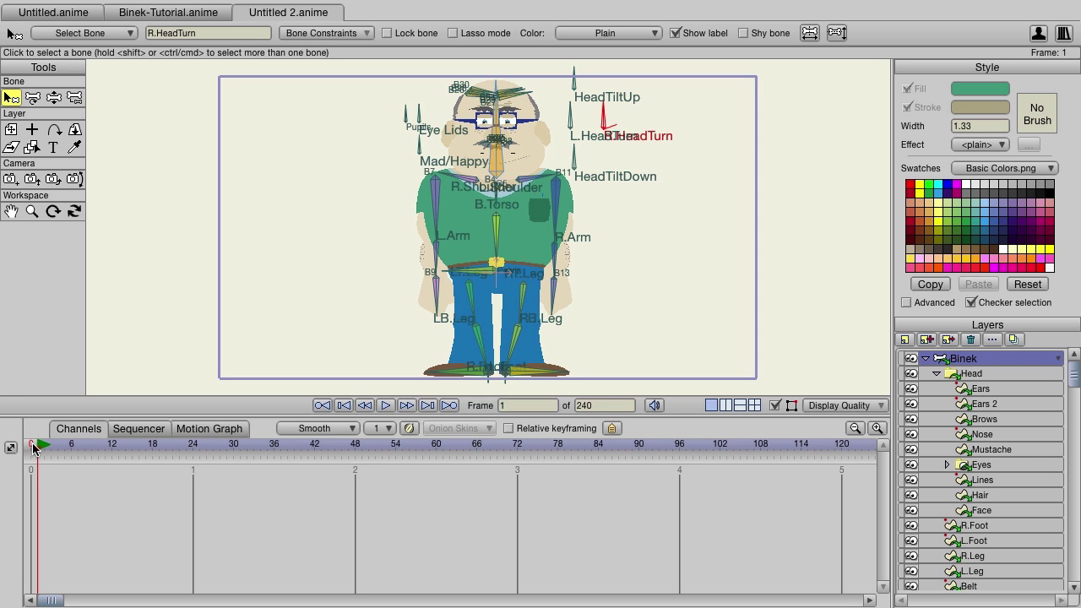
{"action": "left_click", "coordinate": [176, 17]}
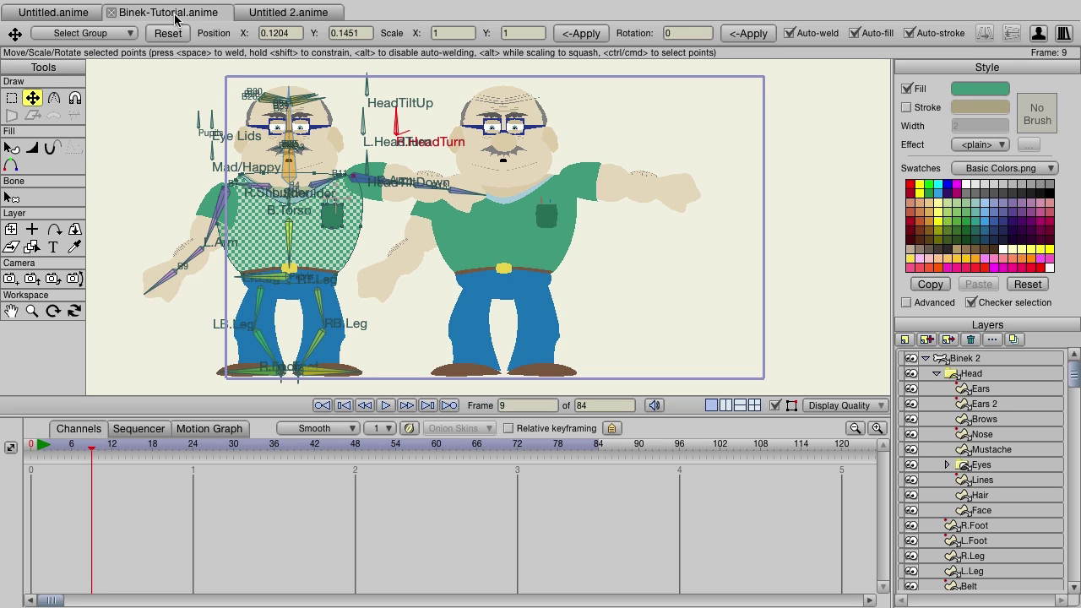
{"action": "left_click", "coordinate": [286, 17]}
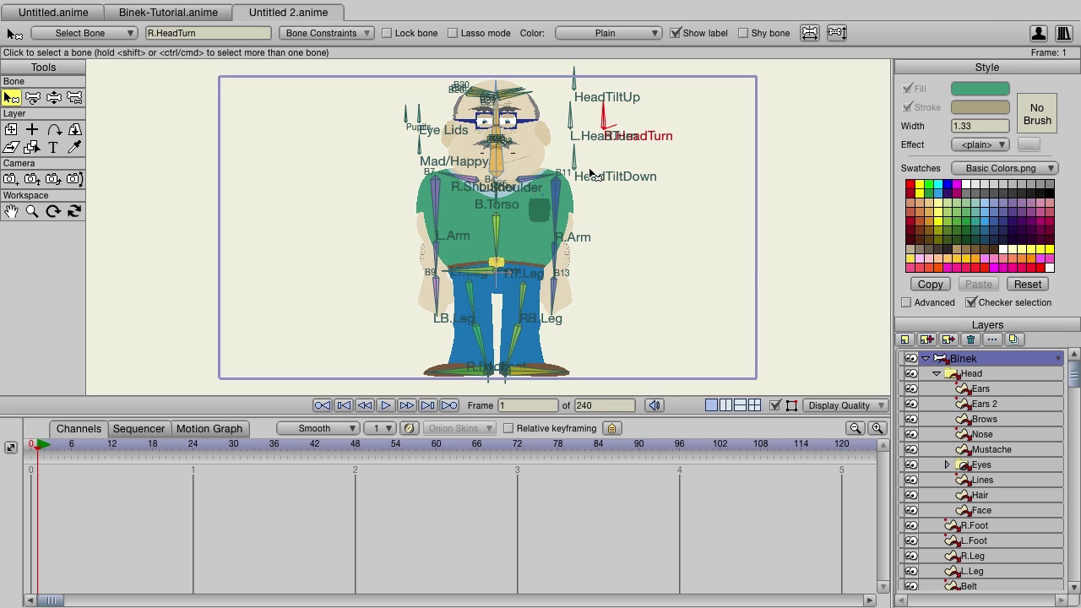
Step: Update the referenced Binek layer from its original, replacing mismatched vectors
{"action": "right_click", "coordinate": [976, 364]}
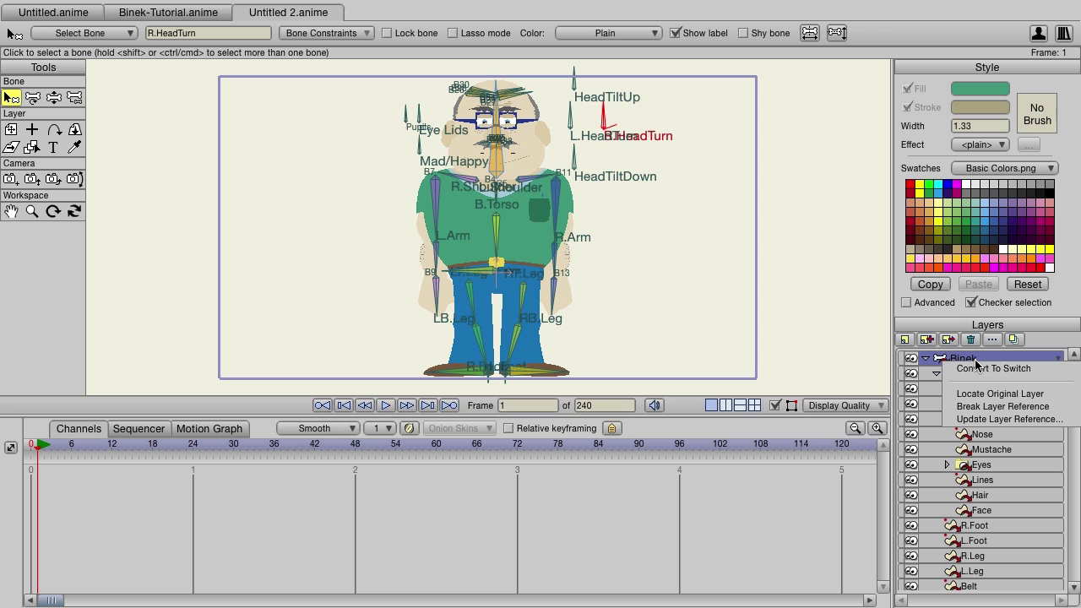
{"action": "left_click", "coordinate": [977, 419]}
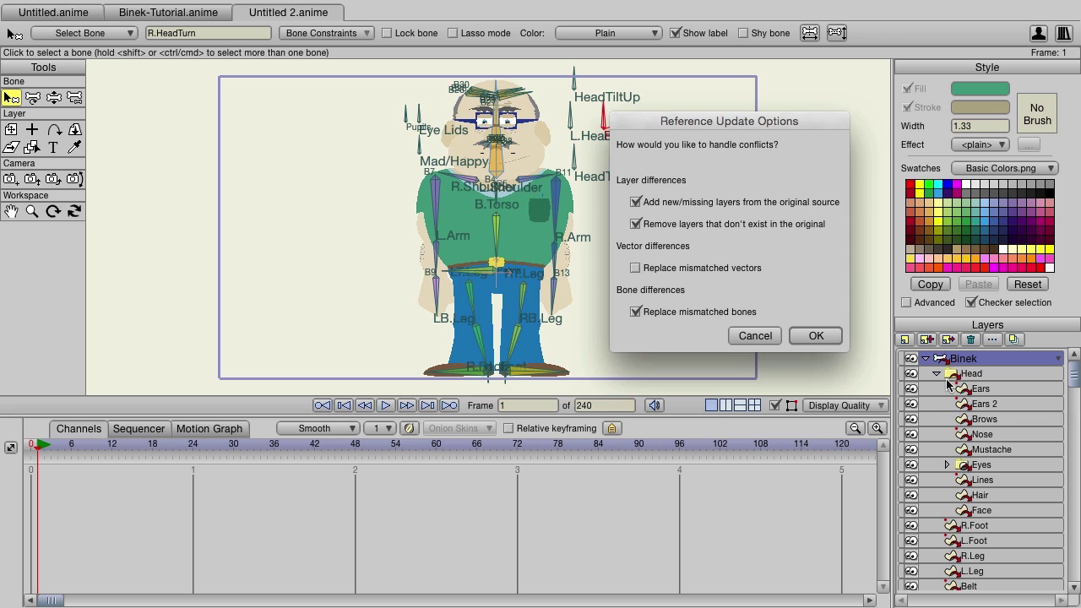
{"action": "left_click", "coordinate": [686, 271]}
{"action": "left_click", "coordinate": [813, 333]}
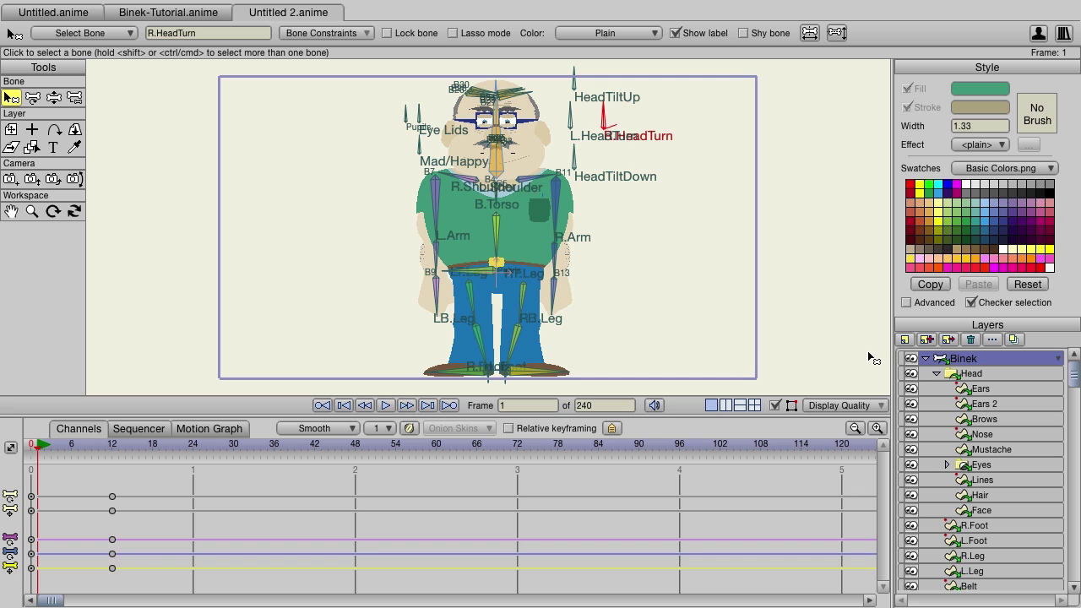
Step: Scrub through the imported arm animation in Untitled 2.anime, then return to Binek-Tutorial.anime
{"action": "left_click", "coordinate": [60, 445]}
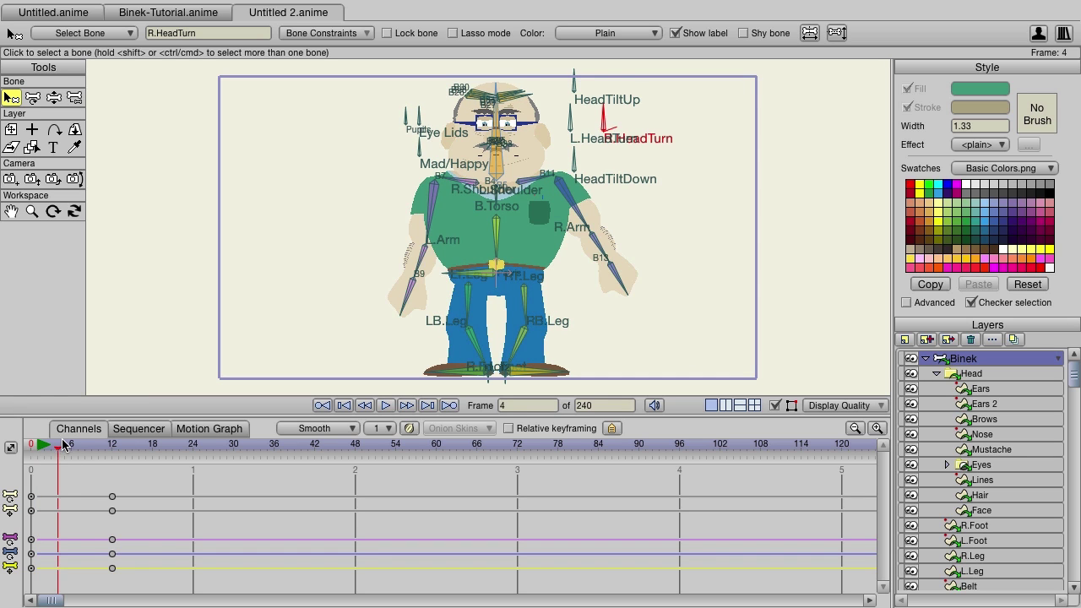
{"action": "left_click_drag", "start_coordinate": [64, 445], "coordinate": [111, 457]}
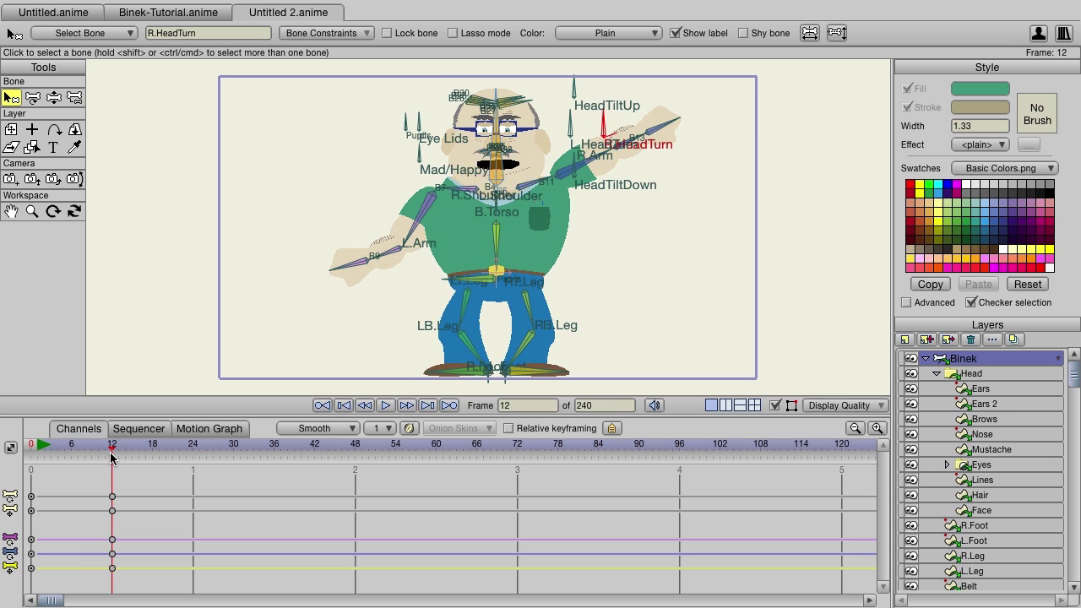
{"action": "left_click", "coordinate": [179, 15]}
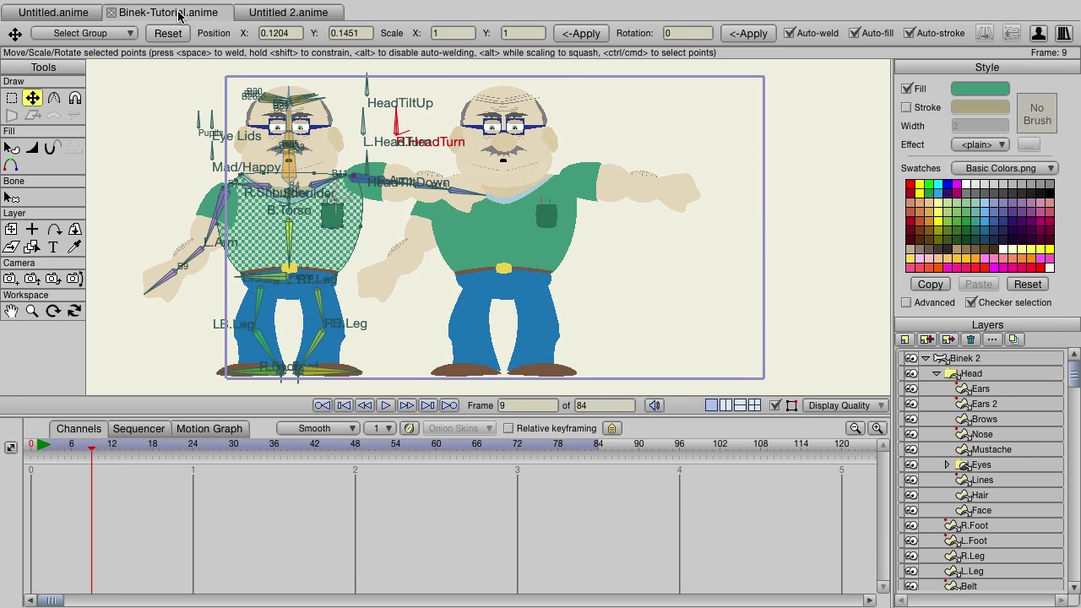
{"action": "left_click", "coordinate": [274, 14]}
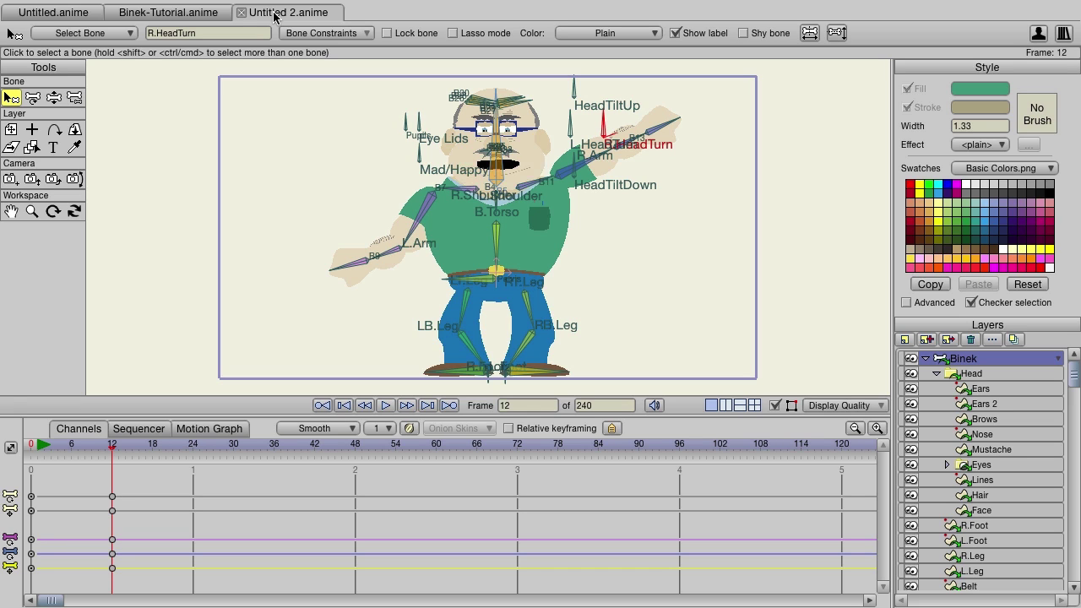
{"action": "left_click", "coordinate": [201, 14]}
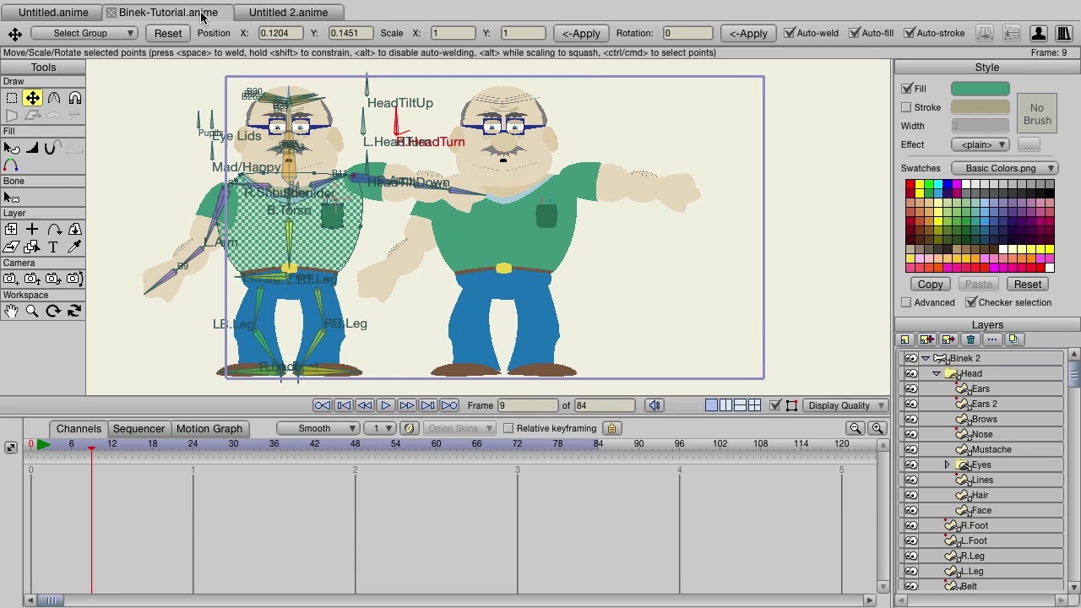
Step: Sync the Binek 2 copy layer's channel to the original Binek
{"action": "left_click", "coordinate": [1000, 362]}
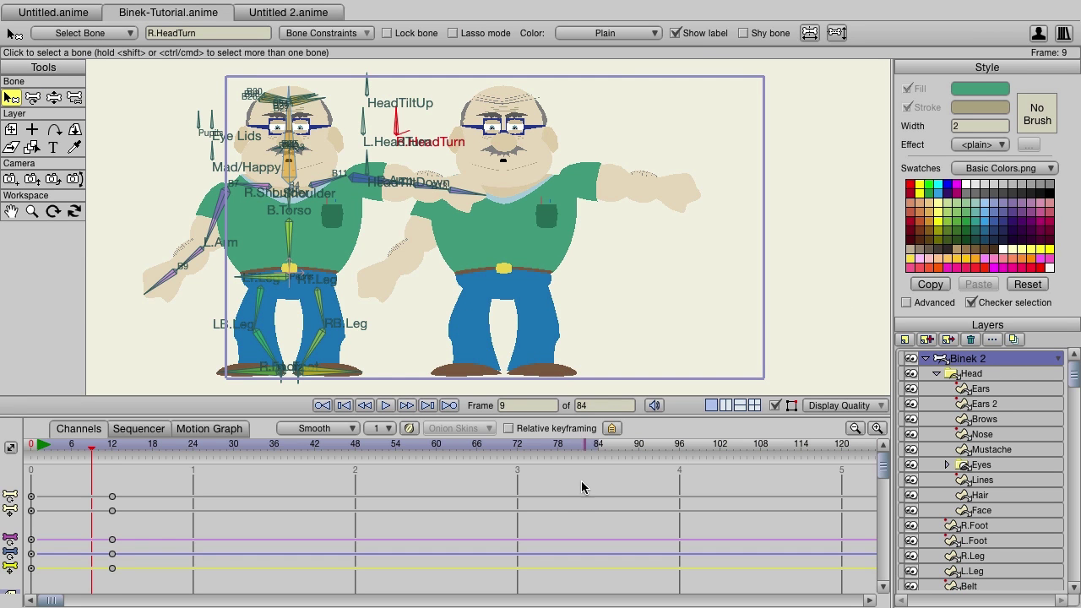
{"action": "scroll", "coordinate": [555, 530], "scroll_direction": "down", "scroll_amount": 1}
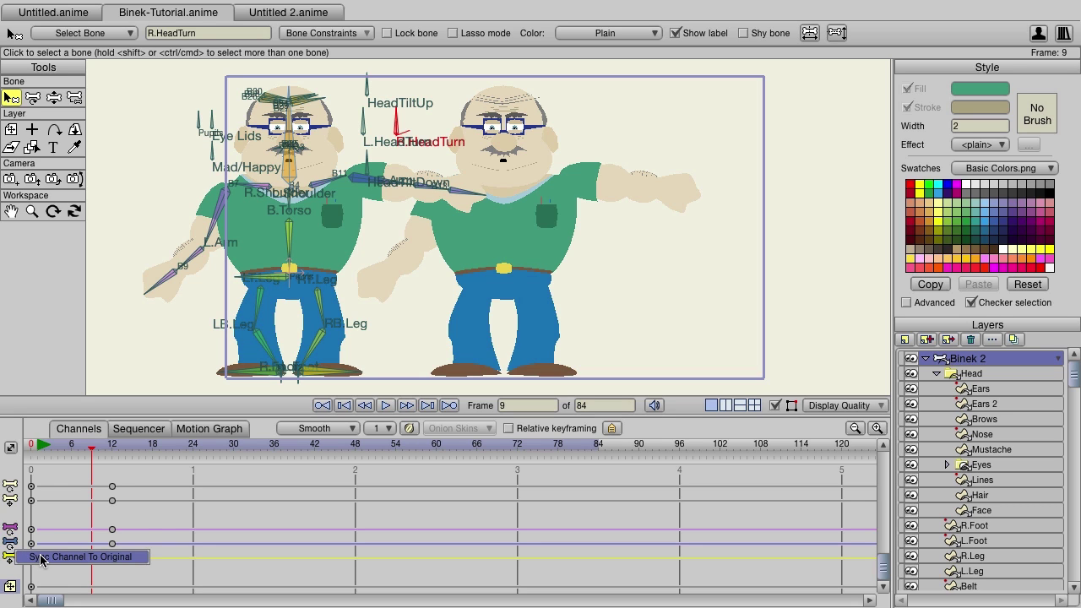
{"action": "left_click", "coordinate": [40, 558]}
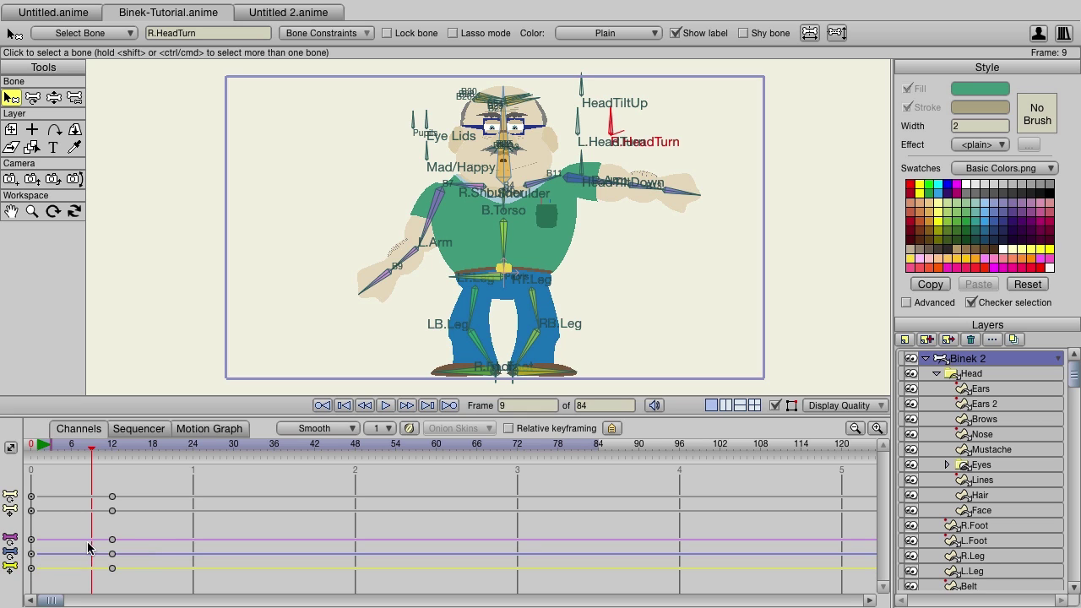
Step: Move the original Binek layer to X 0.2202, Y 0.2454, toggling its visibility to confirm Binek 2 follows
{"action": "left_click", "coordinate": [926, 358]}
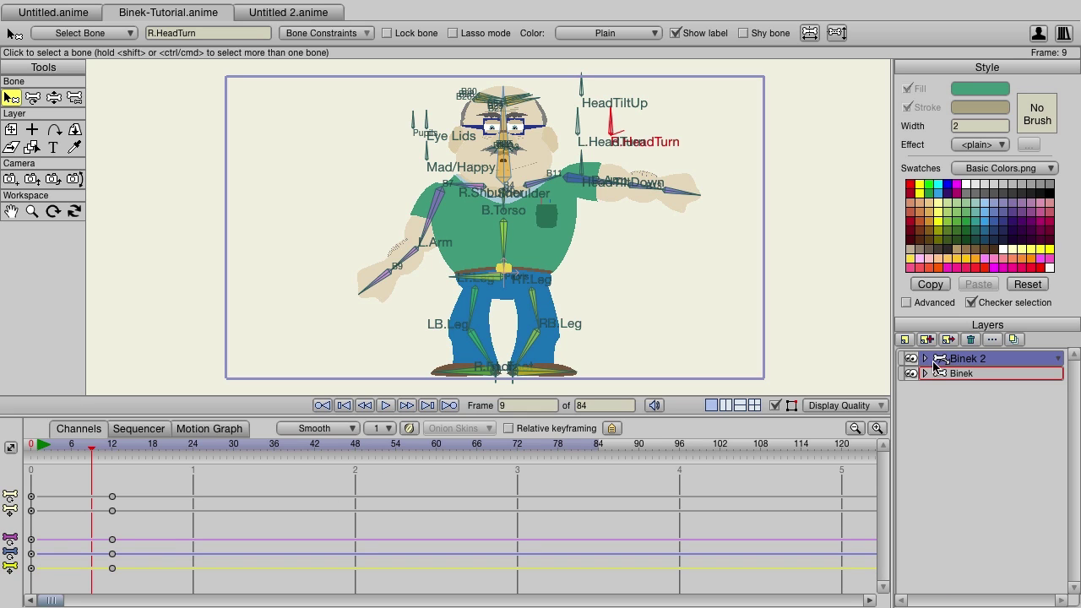
{"action": "left_click", "coordinate": [963, 374]}
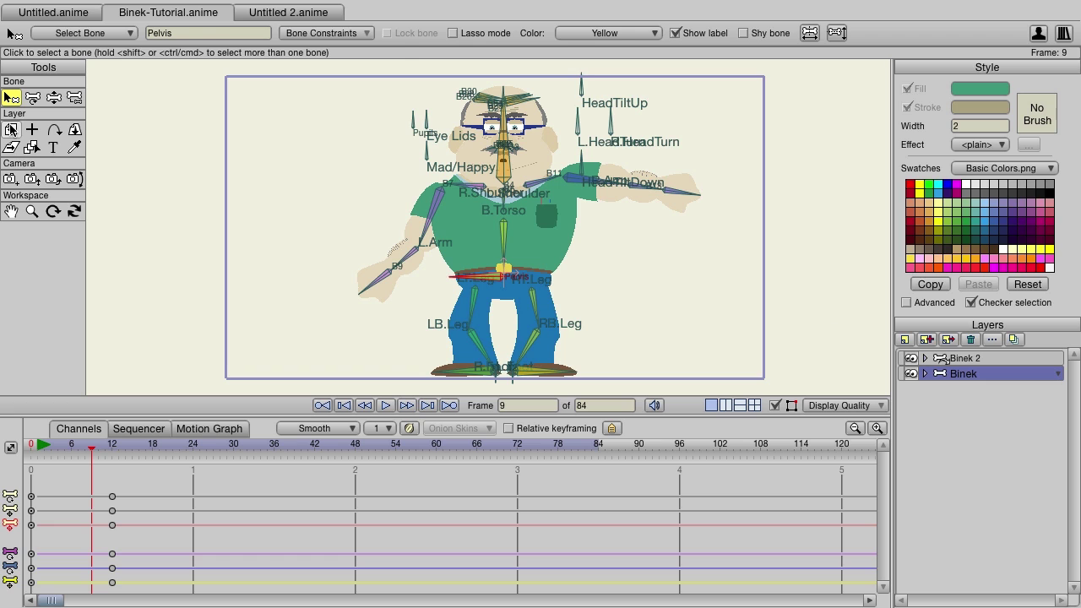
{"action": "left_click", "coordinate": [11, 130]}
{"action": "left_click_drag", "start_coordinate": [553, 239], "coordinate": [531, 238]}
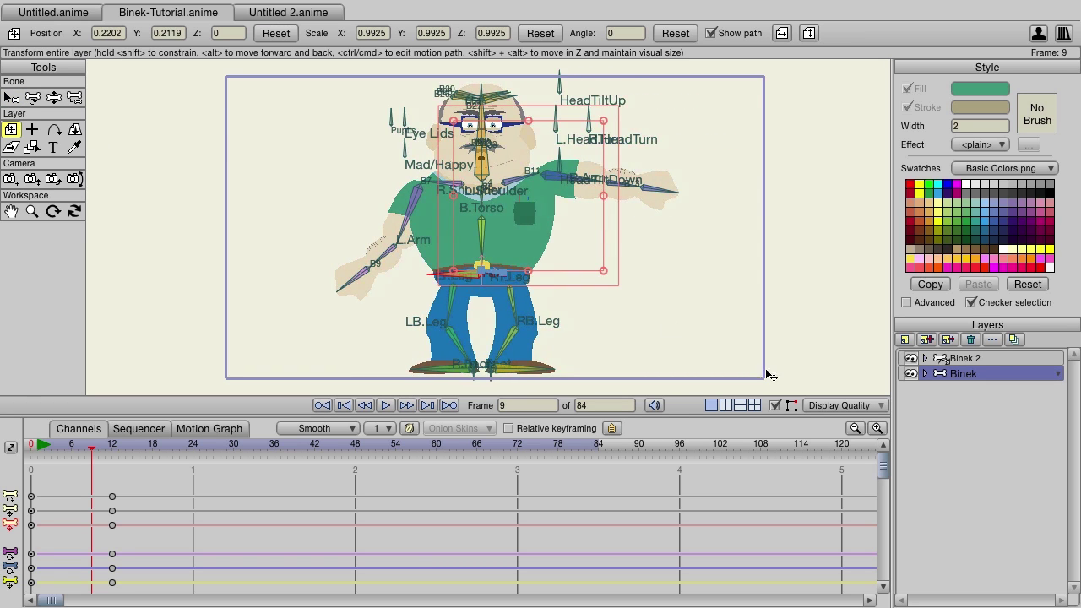
{"action": "left_click", "coordinate": [910, 374]}
{"action": "mouse_move", "coordinate": [524, 237]}
{"action": "left_mouse_down"}
{"action": "mouse_move", "coordinate": [603, 233]}
{"action": "mouse_move", "coordinate": [522, 230]}
{"action": "left_mouse_up"}
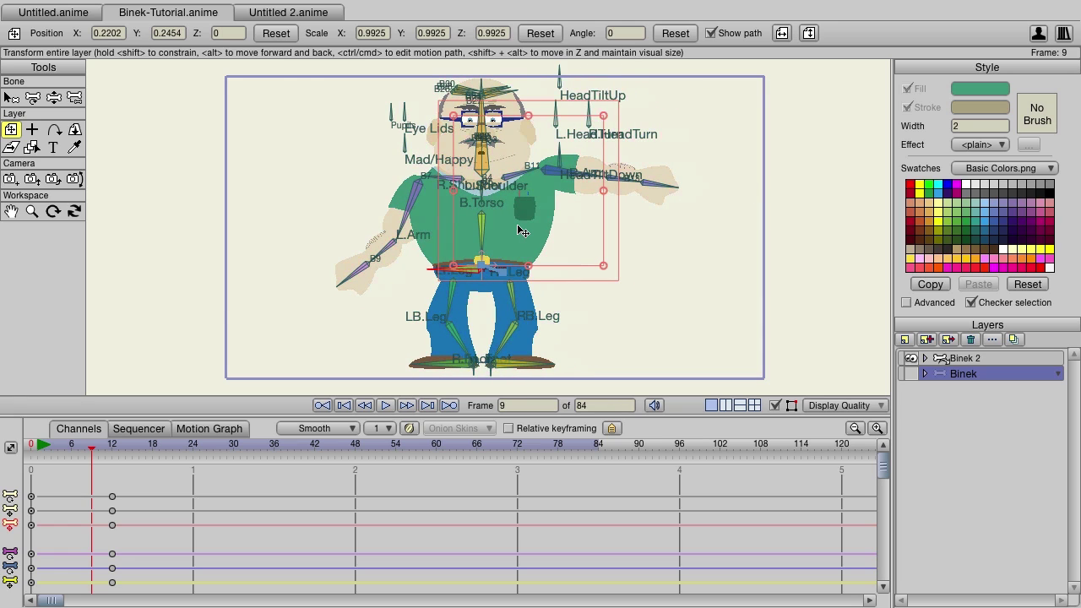
{"action": "left_click", "coordinate": [909, 374]}
Step: Break Binek 2's layer reference, hide the original Binek, and scrub to check the independent copy
{"action": "right_click", "coordinate": [969, 359]}
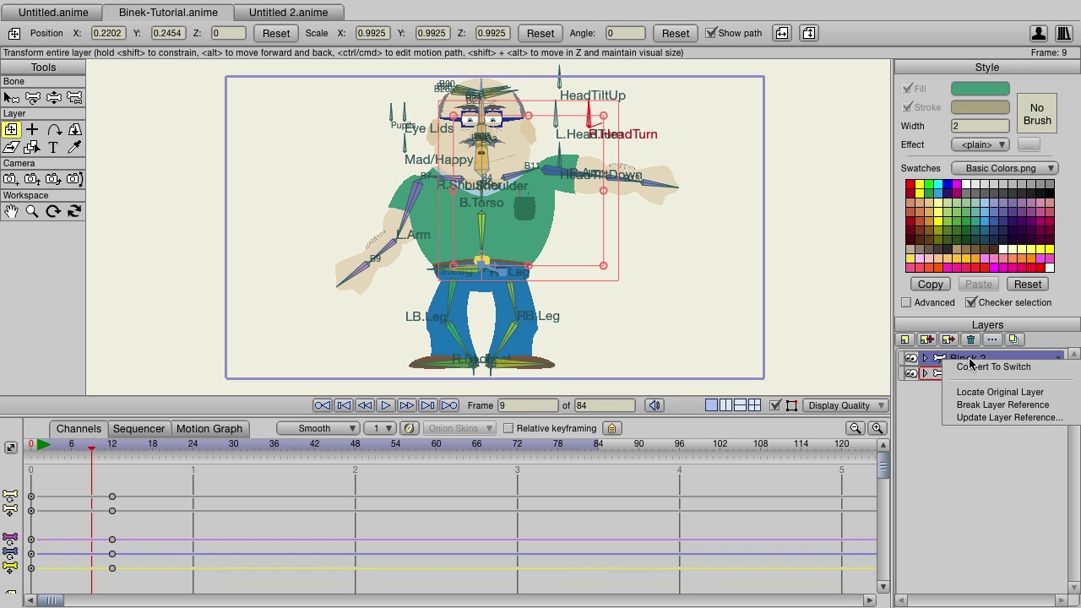
{"action": "left_click", "coordinate": [981, 406]}
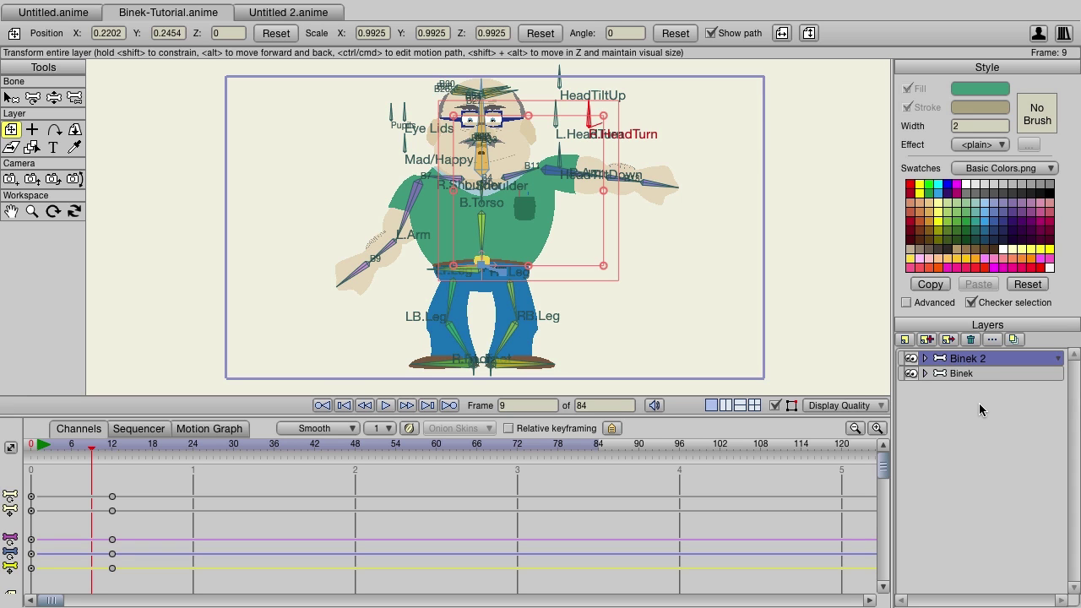
{"action": "left_click", "coordinate": [911, 373]}
{"action": "left_click_drag", "start_coordinate": [123, 449], "coordinate": [53, 471]}
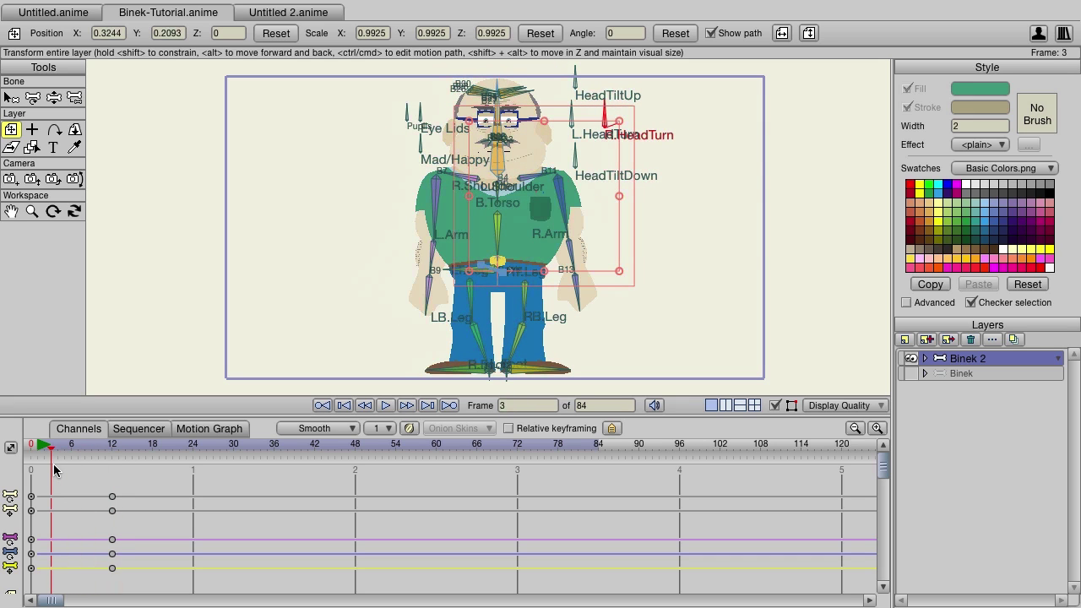